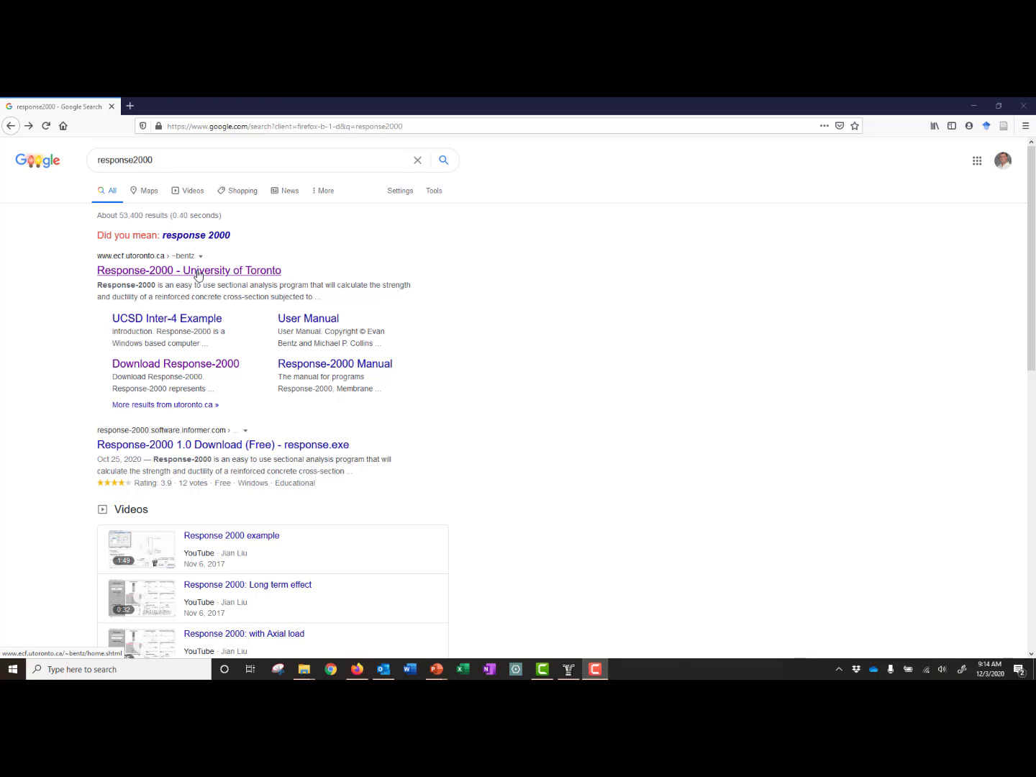
Visit the Response-2000 University of Toronto page, then its Download Response-2000 page
left_click(198, 275)
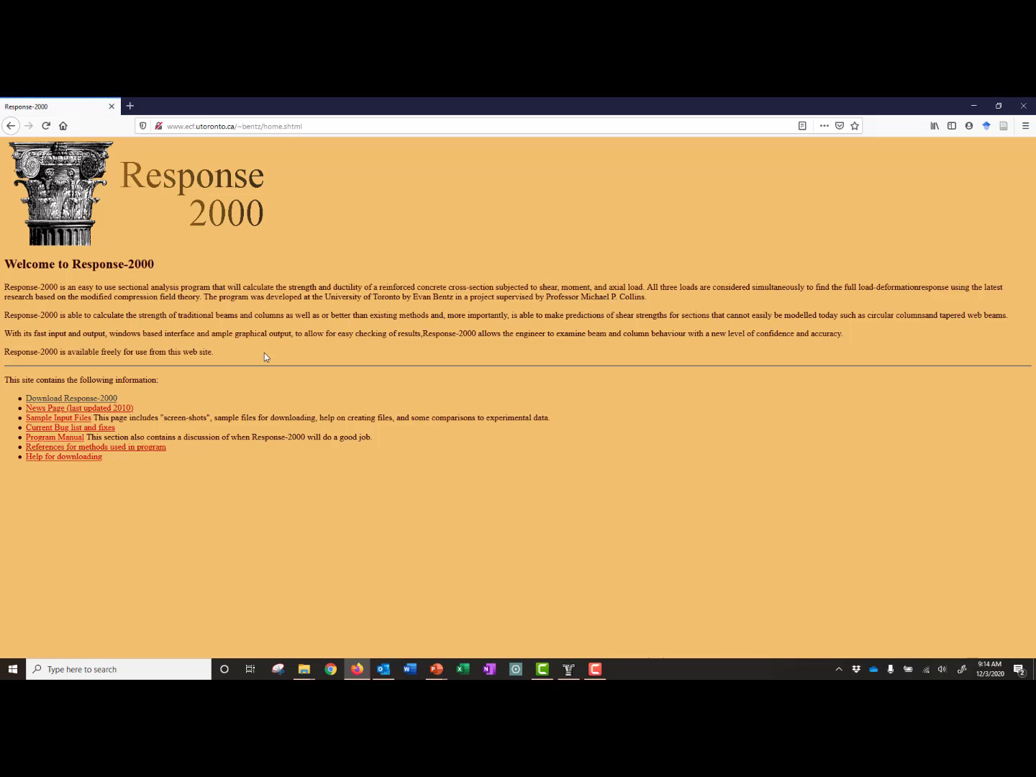
left_click(84, 400)
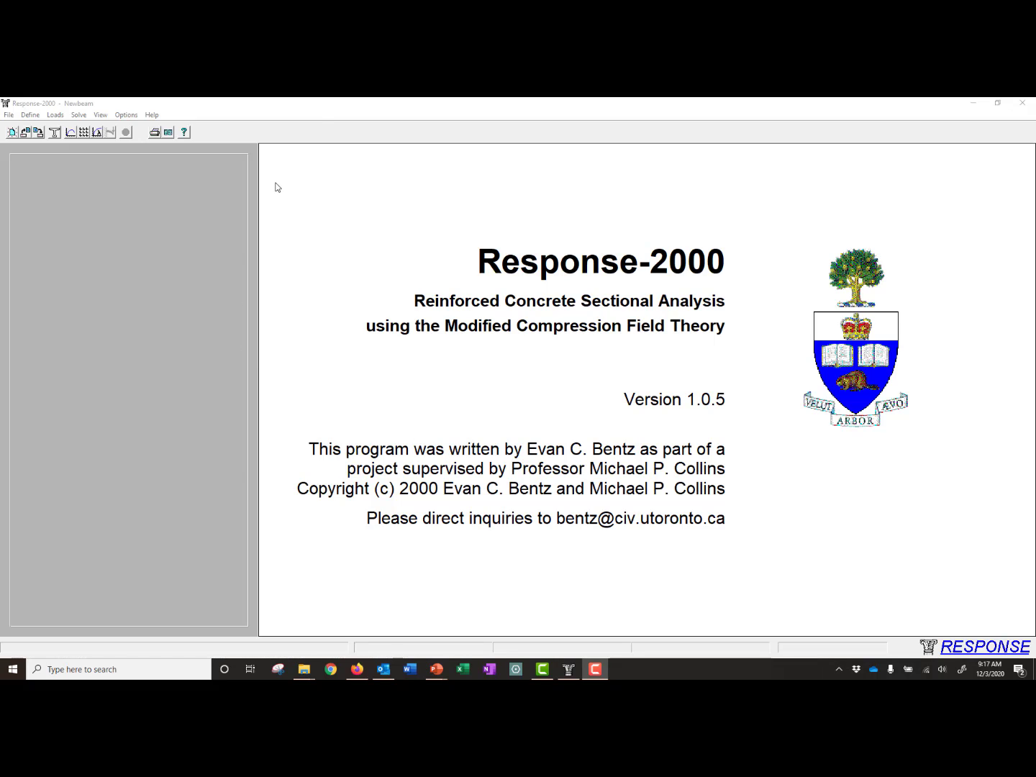
Switch the Response-2000 Preferences units to US Customary and confirm
left_click(330, 104)
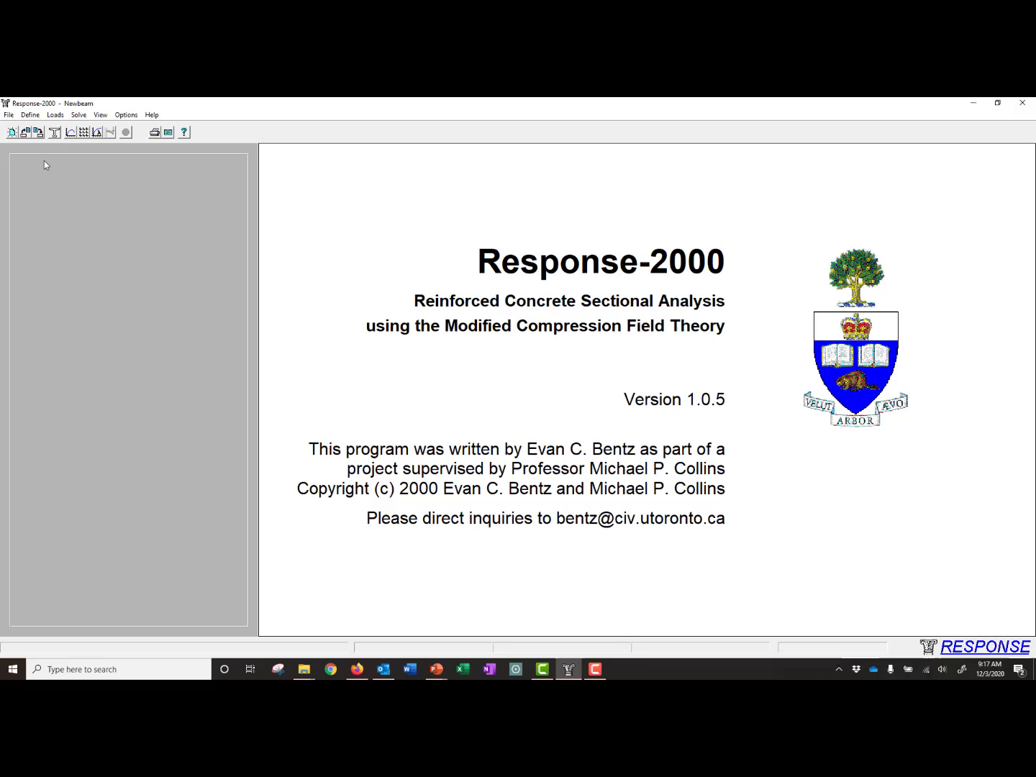
left_click(126, 114)
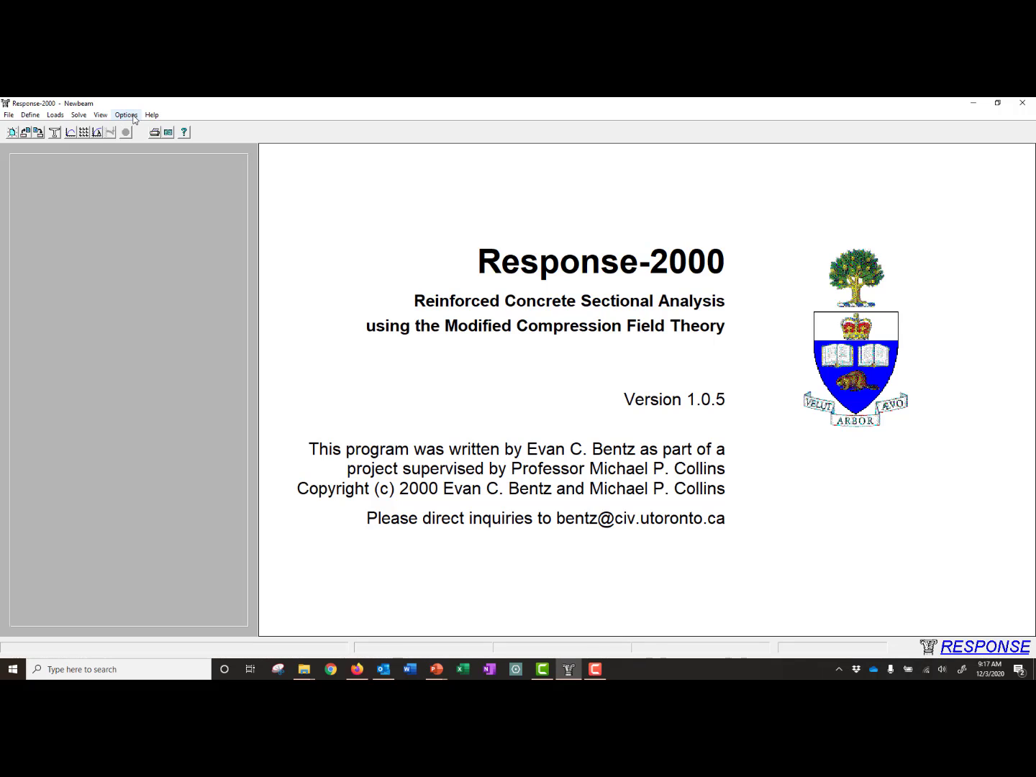
left_click(151, 127)
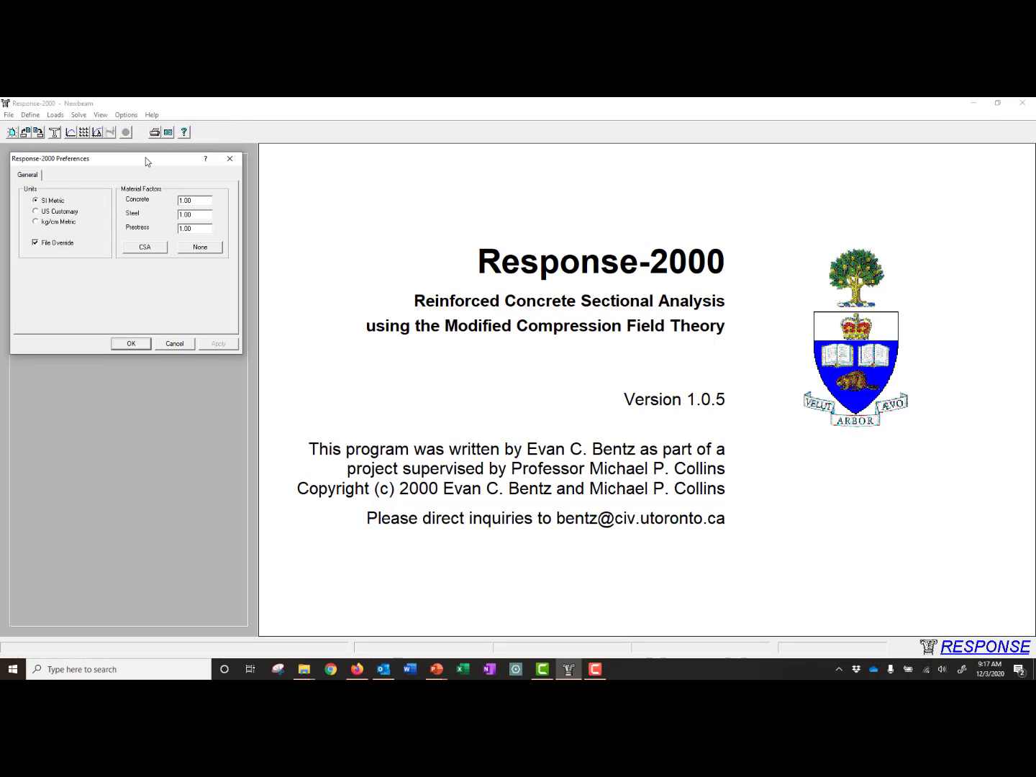
left_click(61, 211)
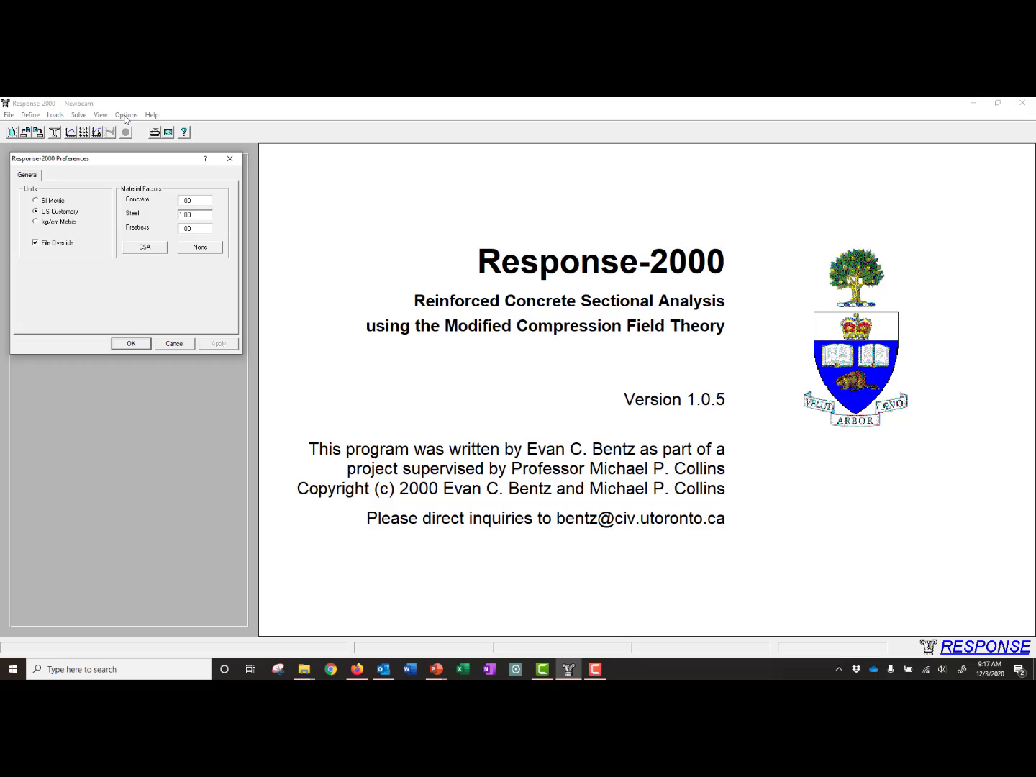
left_click(163, 341)
left_click(126, 115)
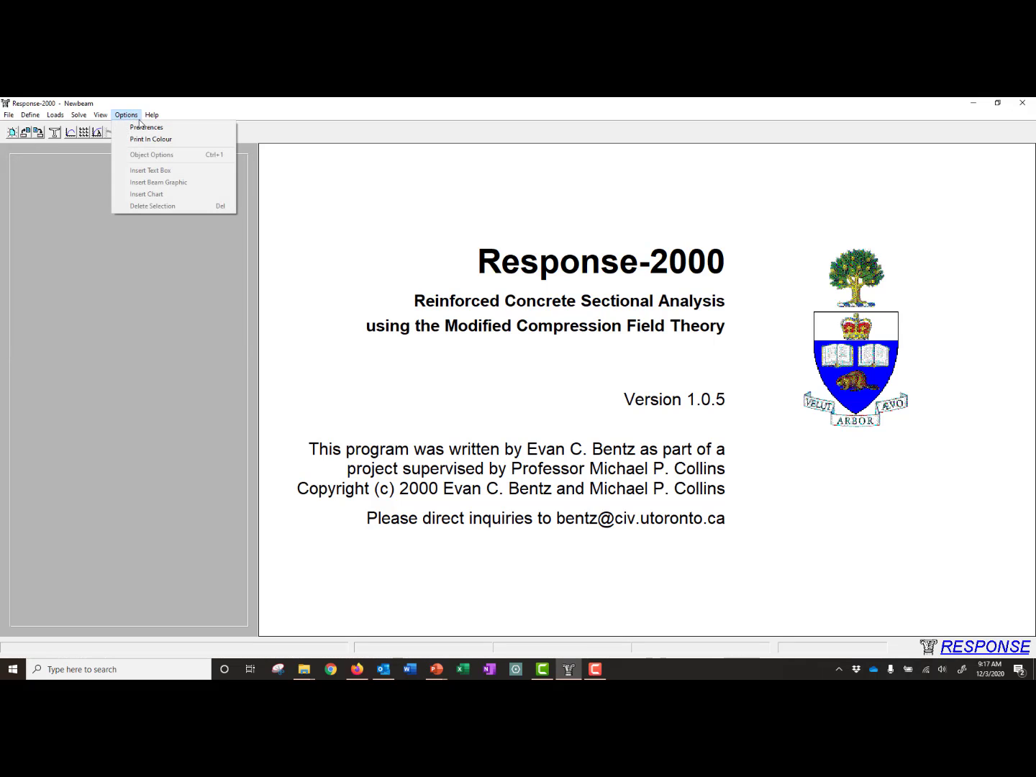
left_click(146, 127)
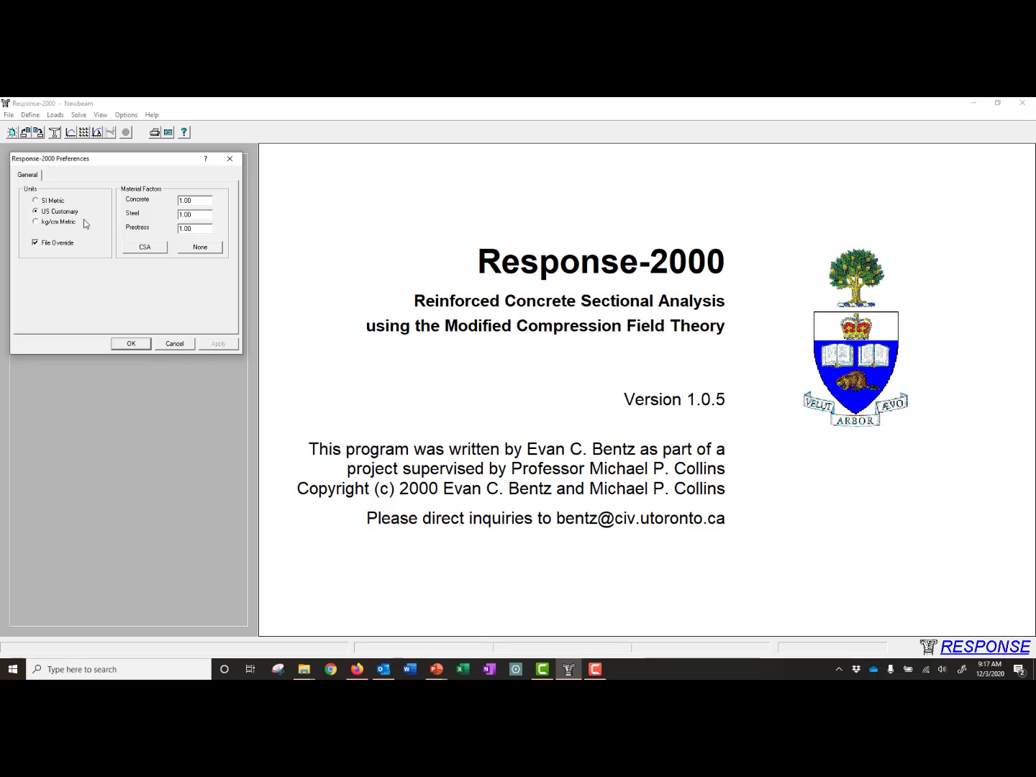
left_click(146, 344)
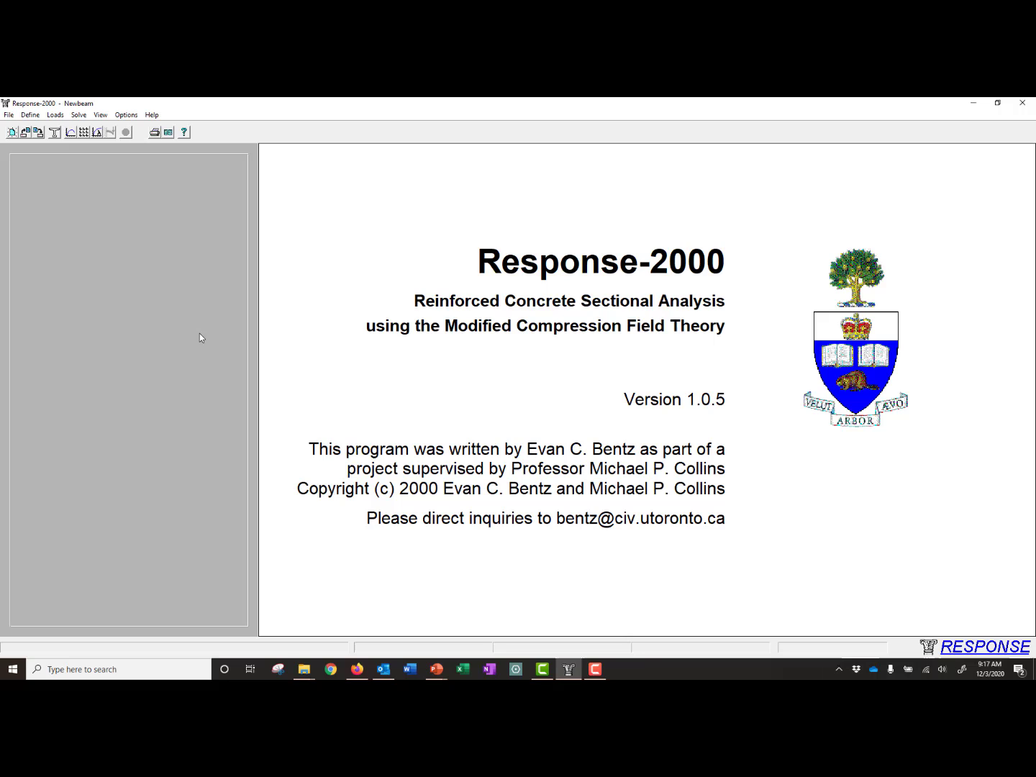
Start Quick Define and replace the placeholder beam title with 'Example 1'
left_click(30, 115)
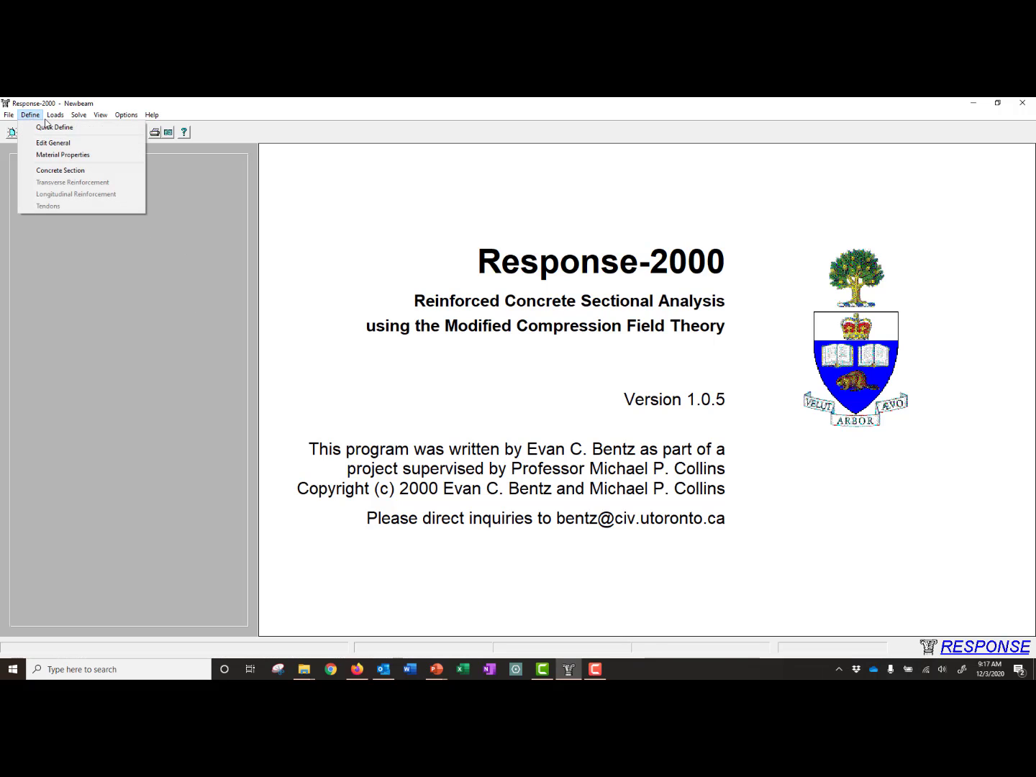
left_click(55, 115)
left_click(30, 115)
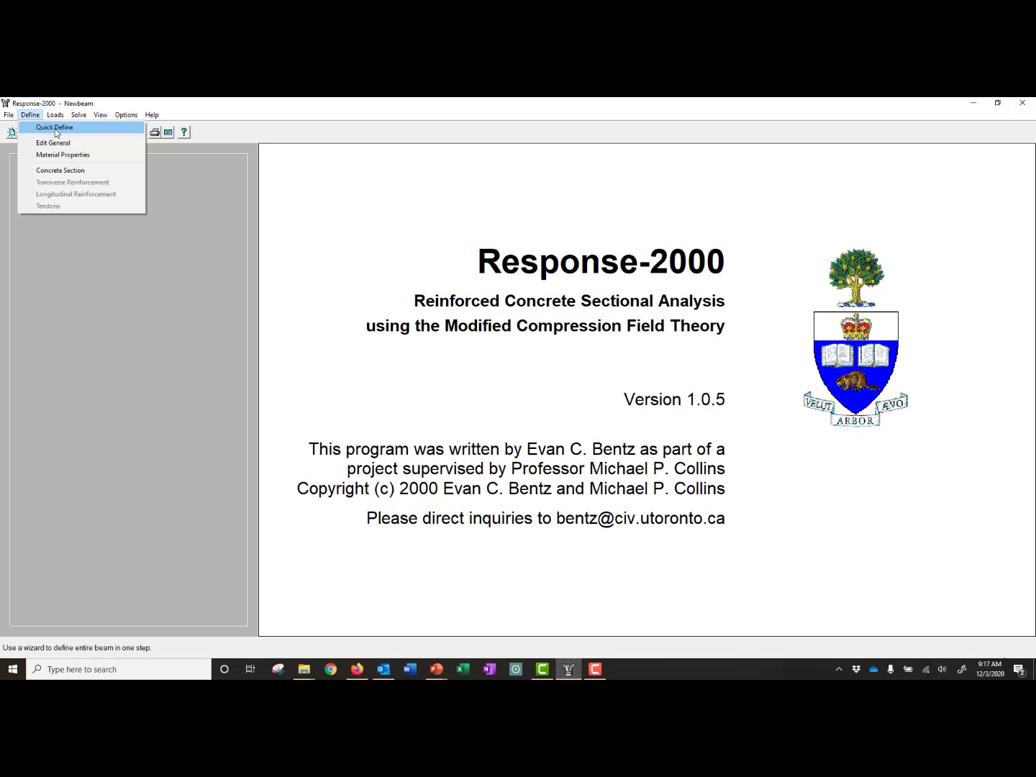
left_click(55, 127)
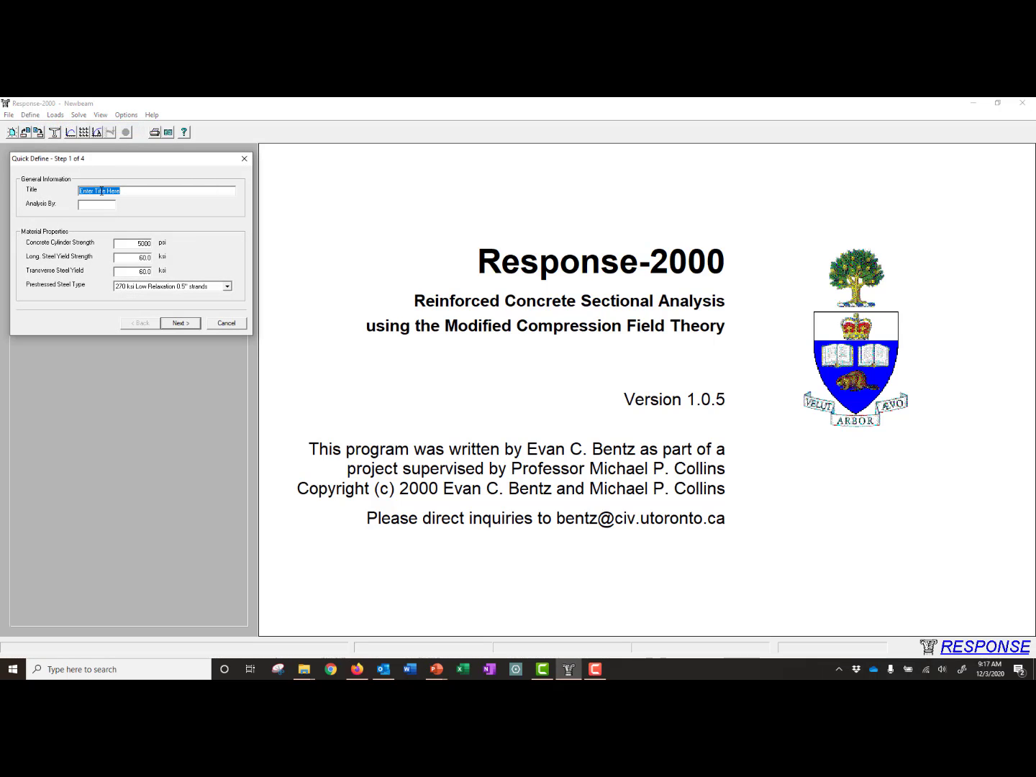
left_click(101, 190)
left_click_drag(121, 191, 75, 189)
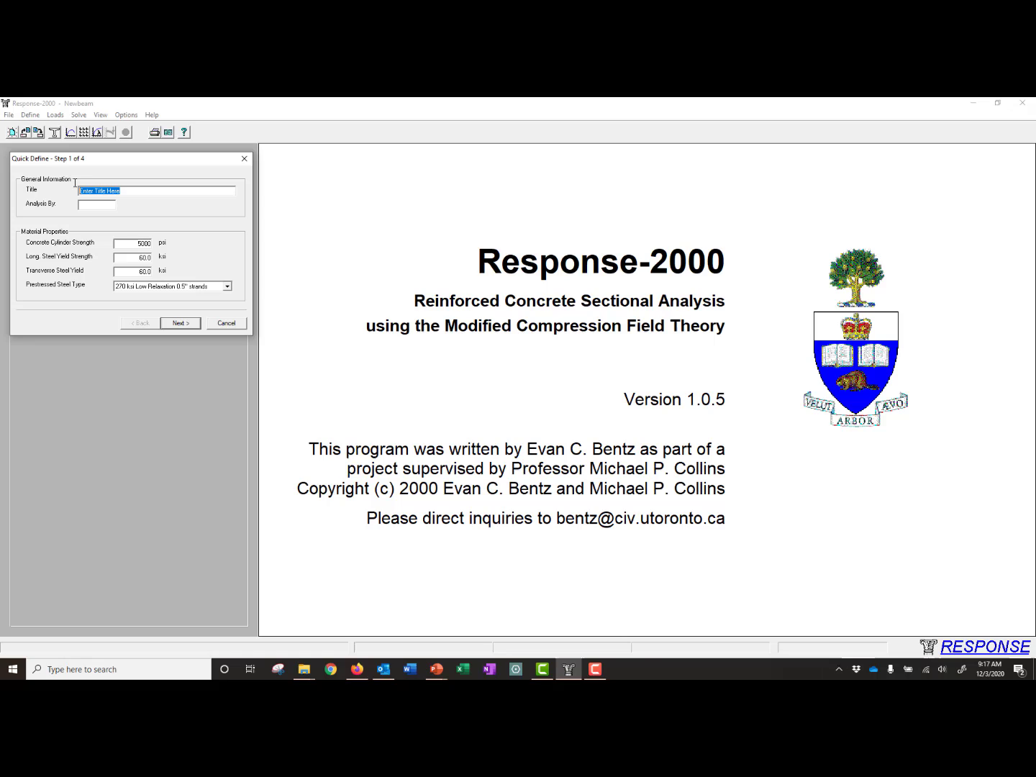
type("Example 1")
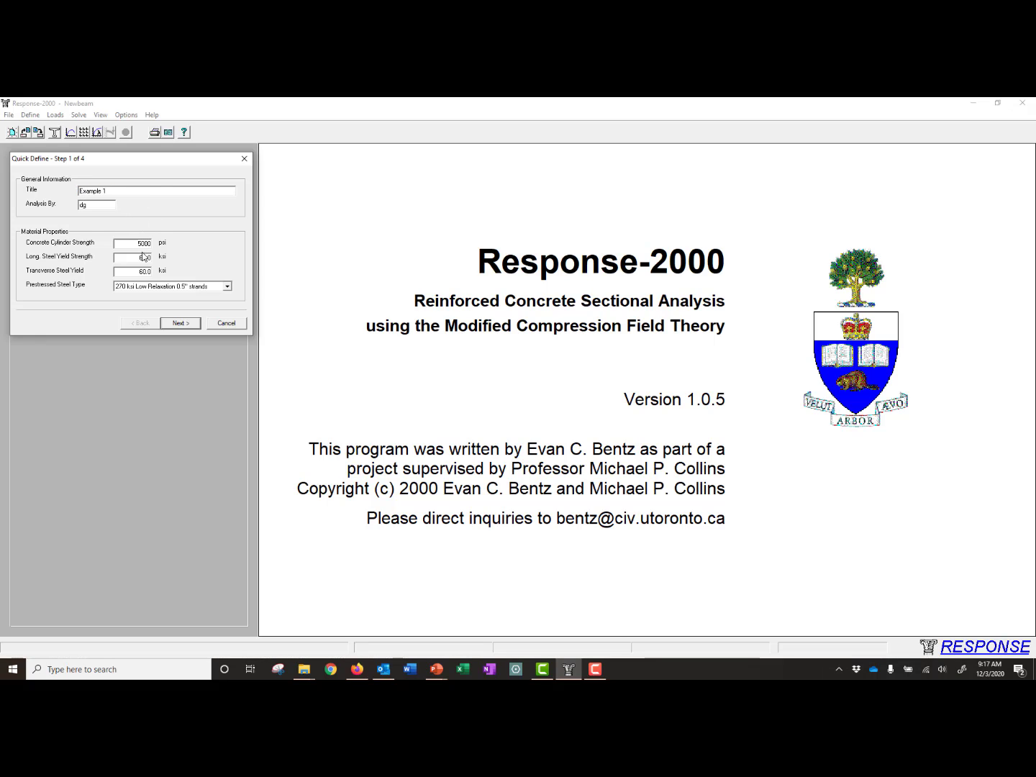
Check the 5000 psi concrete strength and keep 270 ksi low-relaxation 0.5" strands
left_click(138, 244)
left_click(138, 244)
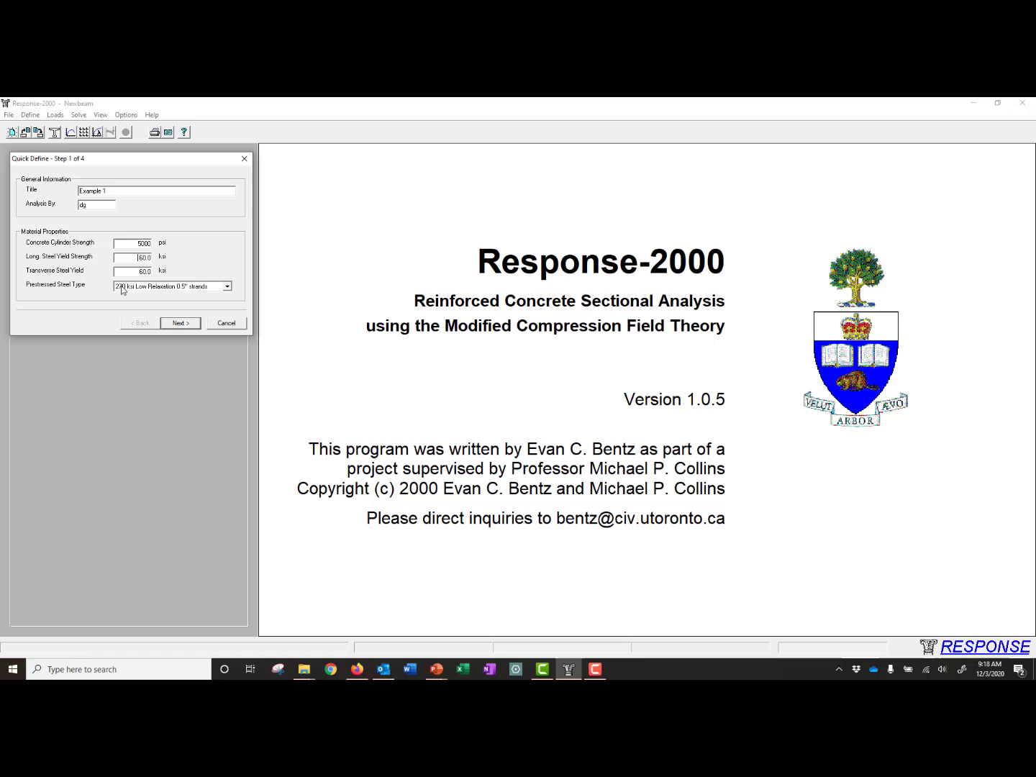
left_click(227, 287)
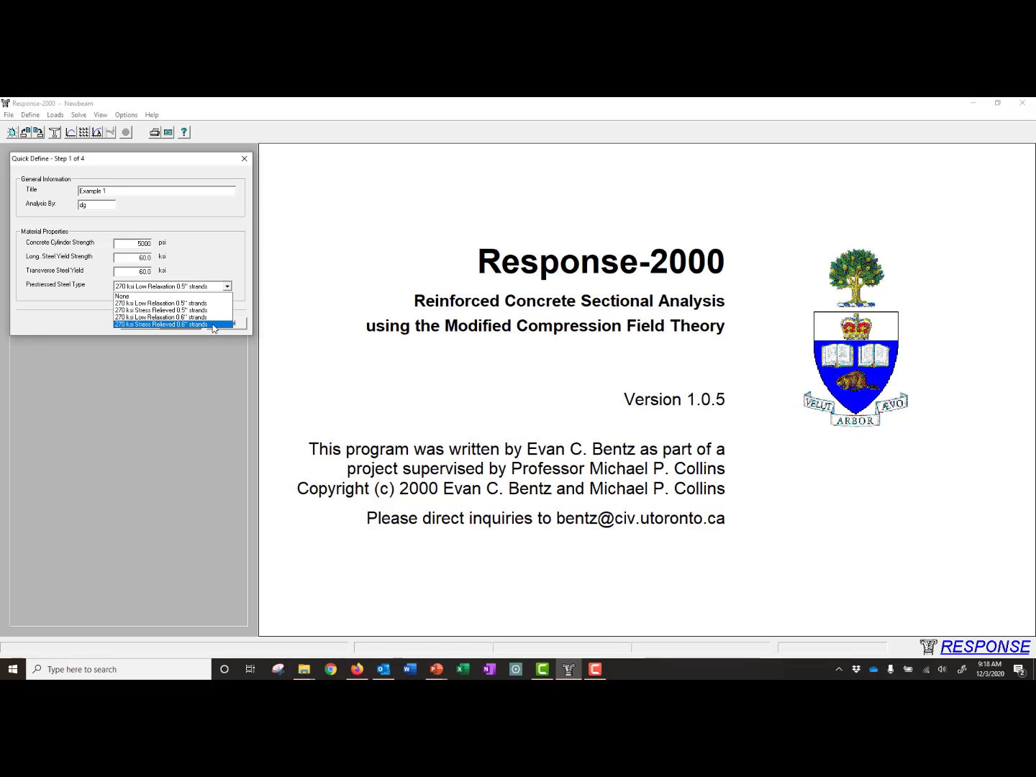
left_click(237, 270)
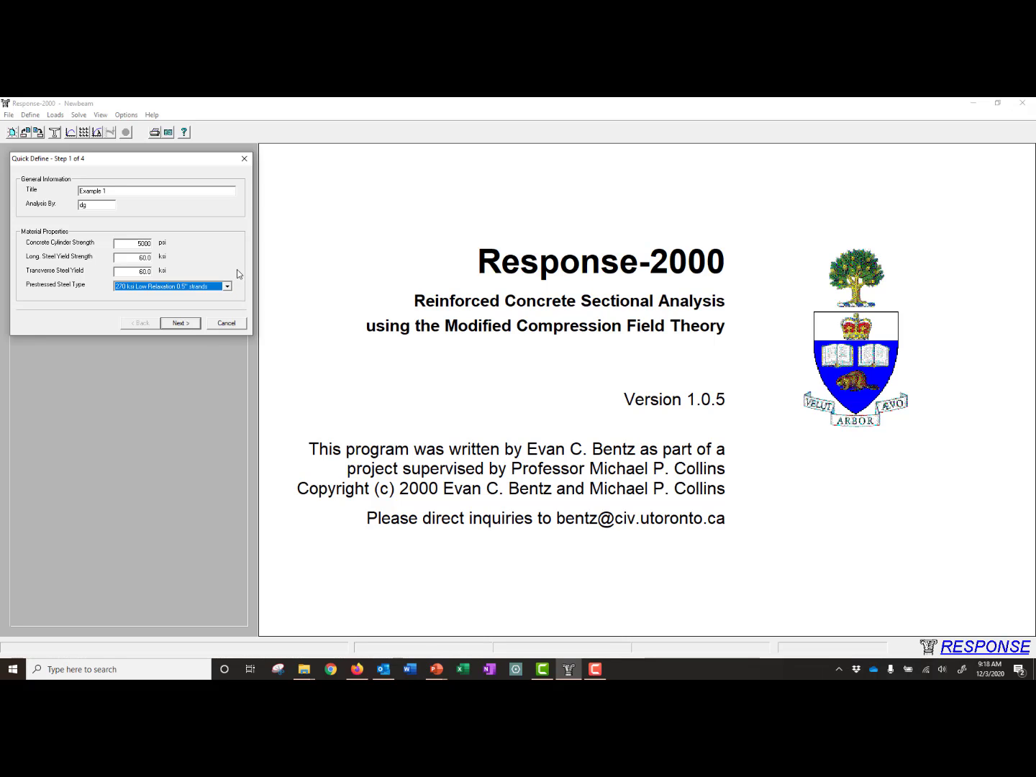
Keep a rectangular section and set its width b to 12 in
left_click(180, 323)
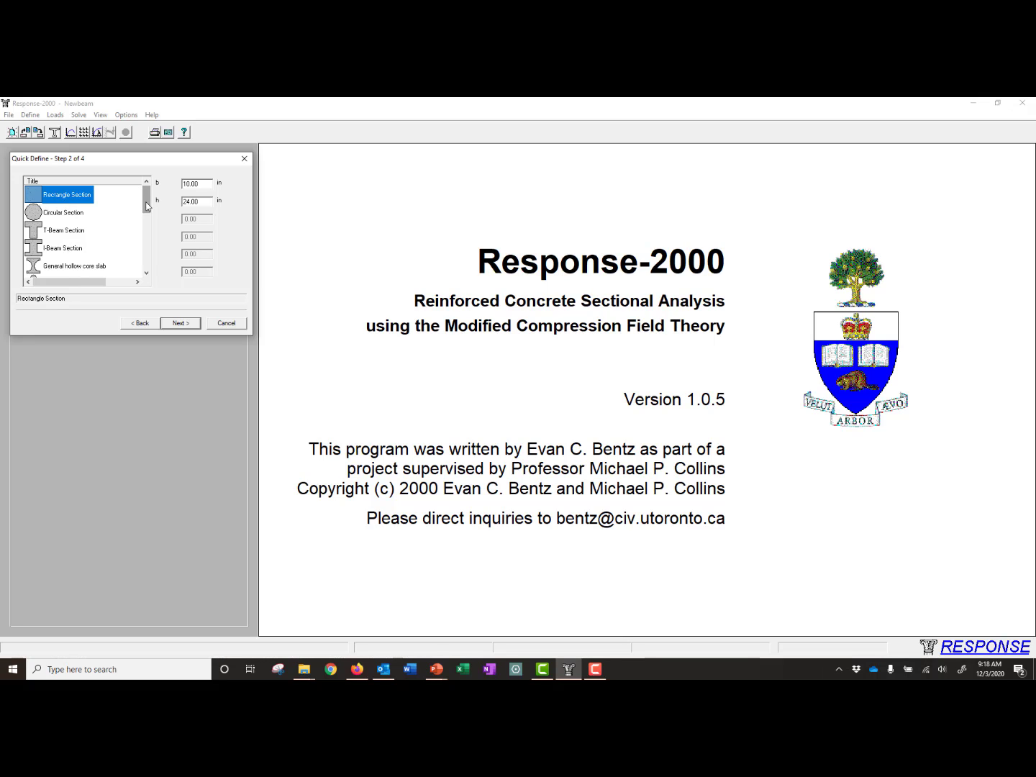
mouse_move(145, 206)
left_mouse_down()
mouse_move(147, 251)
mouse_move(146, 188)
left_mouse_up()
left_click(188, 184)
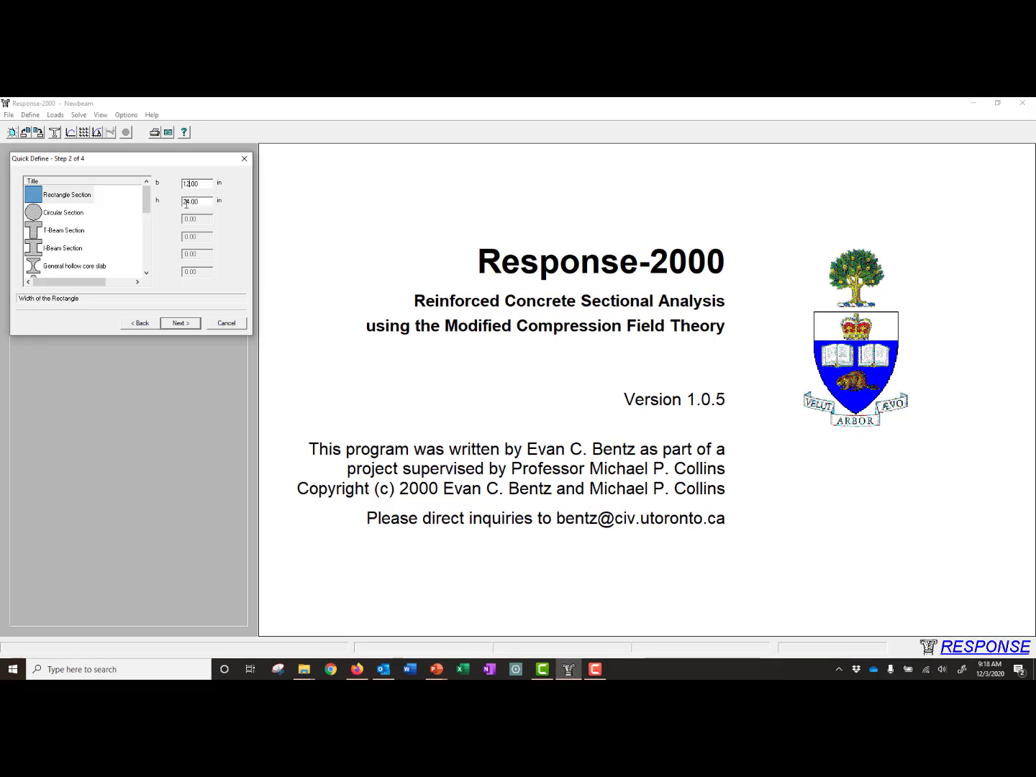
Set both top and bottom non-prestressed bar counts to 0
left_click(185, 325)
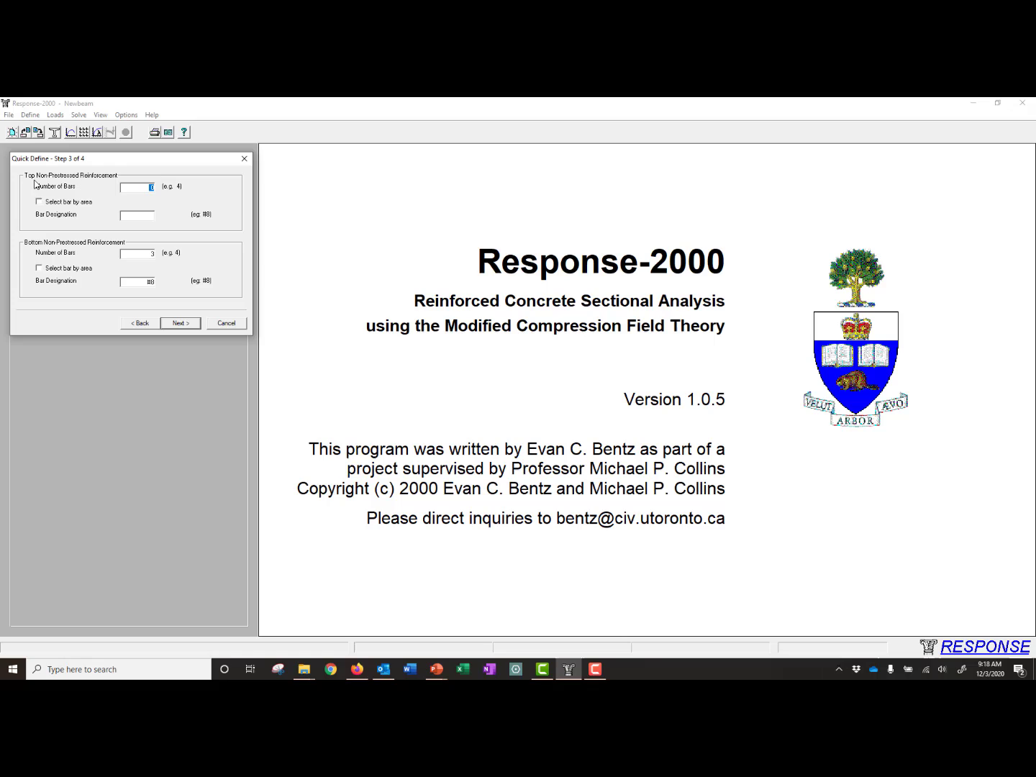
left_click(146, 191)
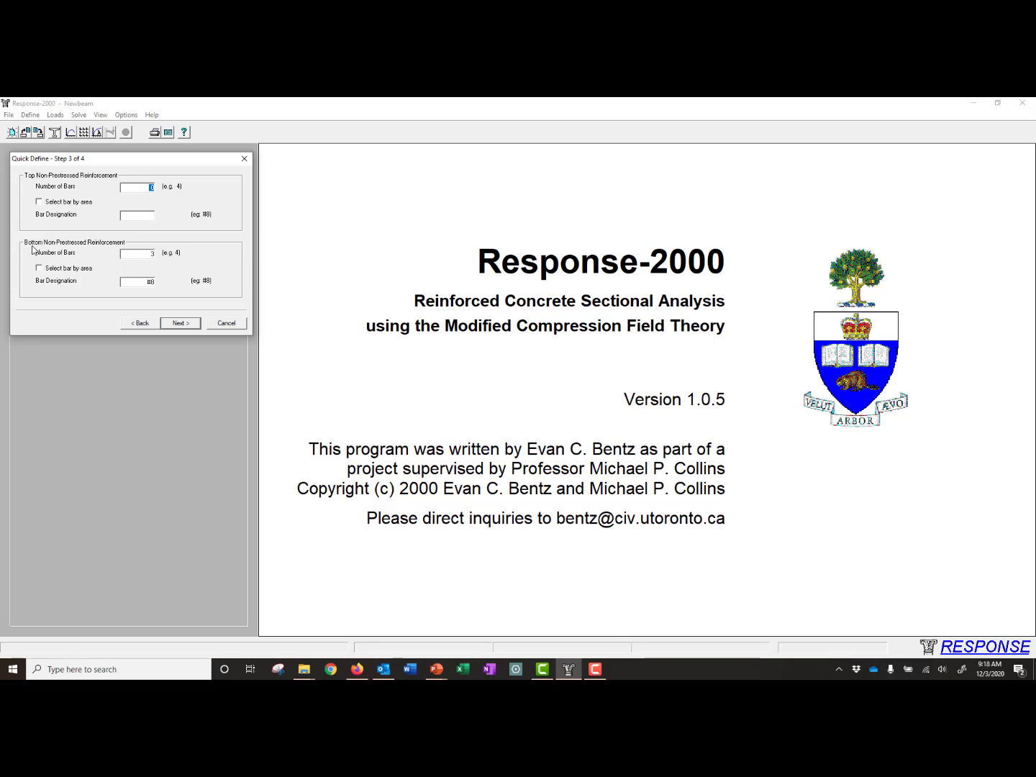
double_click(151, 254)
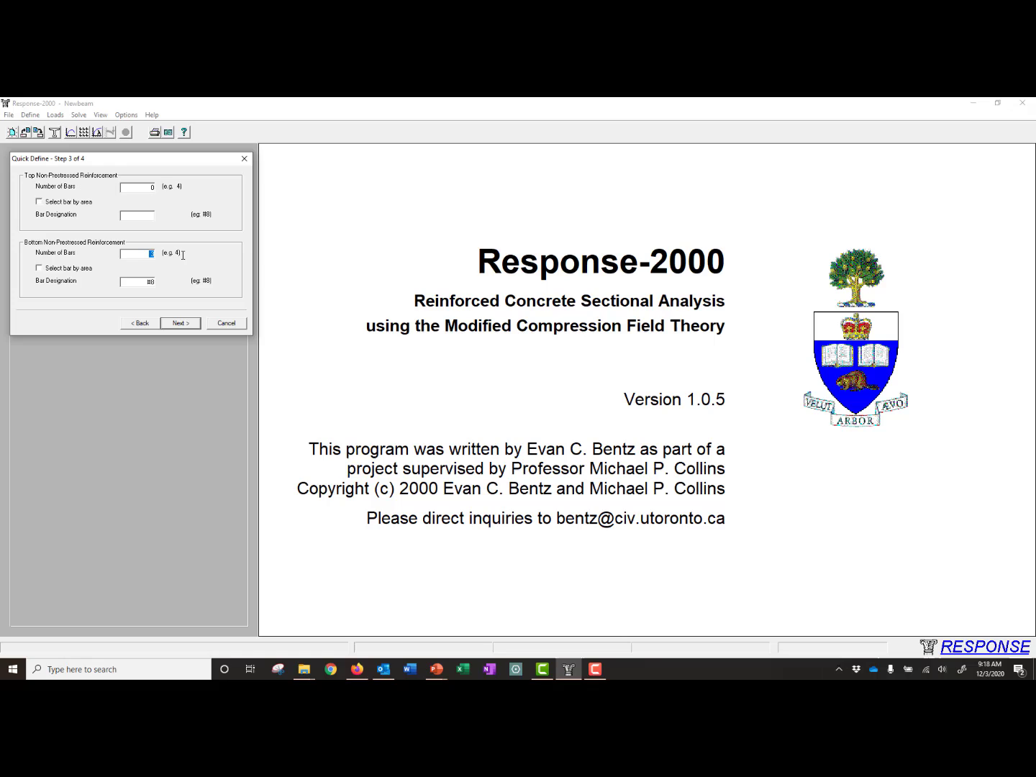
type("0")
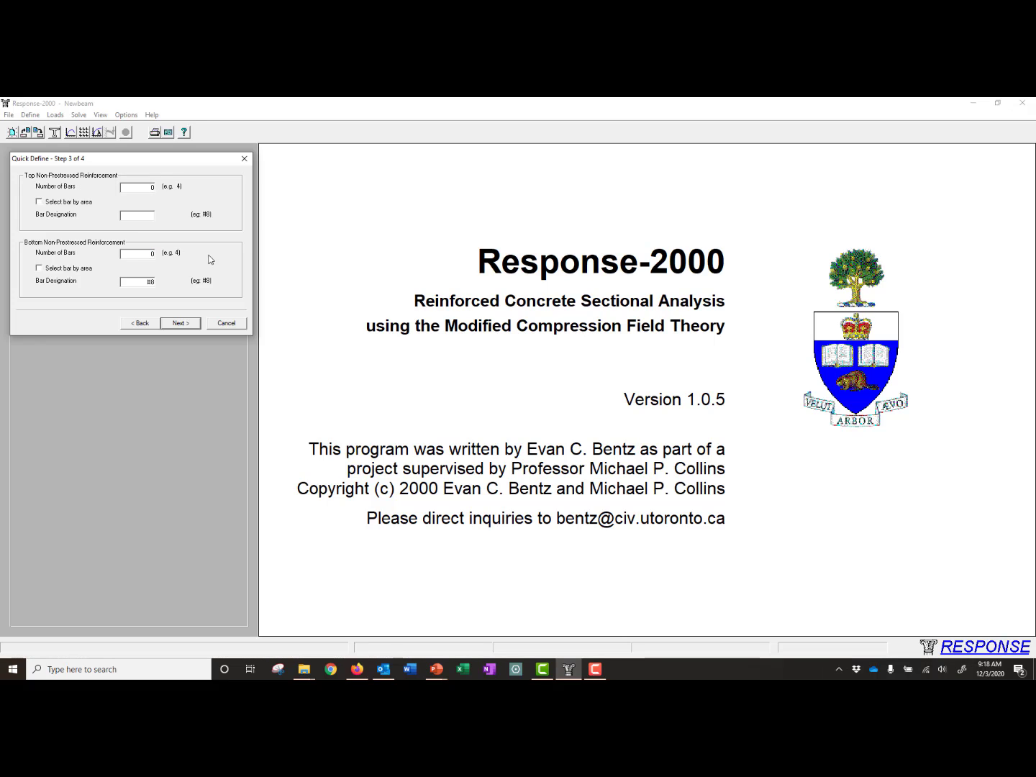
left_click(179, 323)
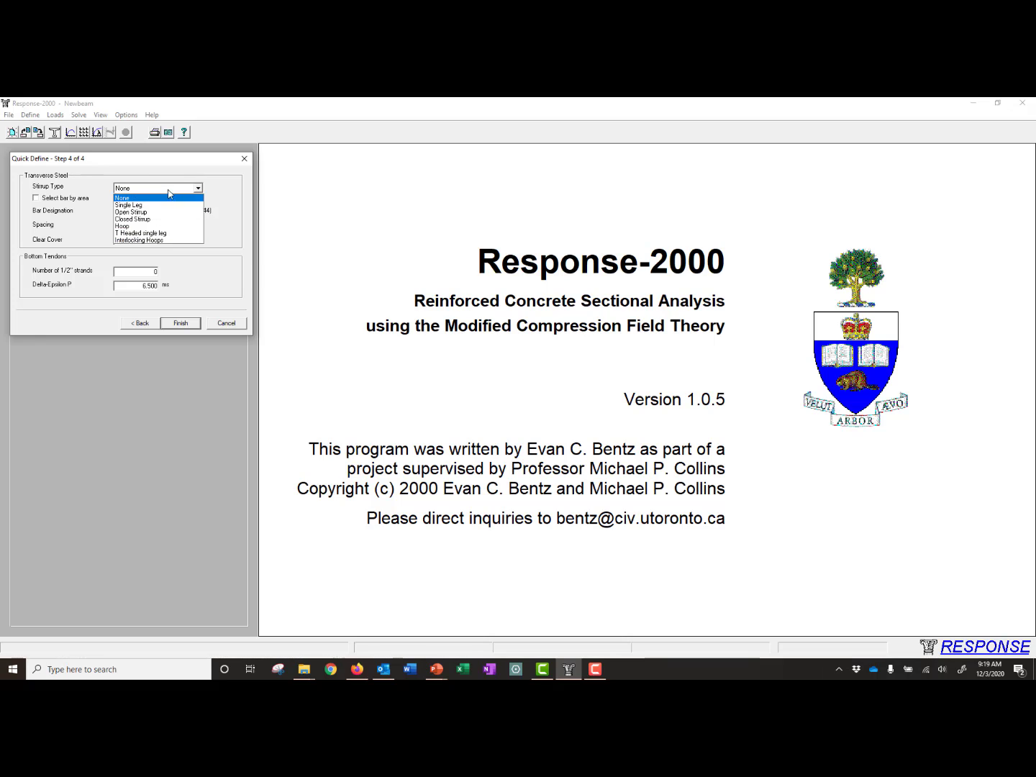
Leave stirrups as None, use three 1/2" strands at 6.0 ms prestrain, and finish
left_click(170, 189)
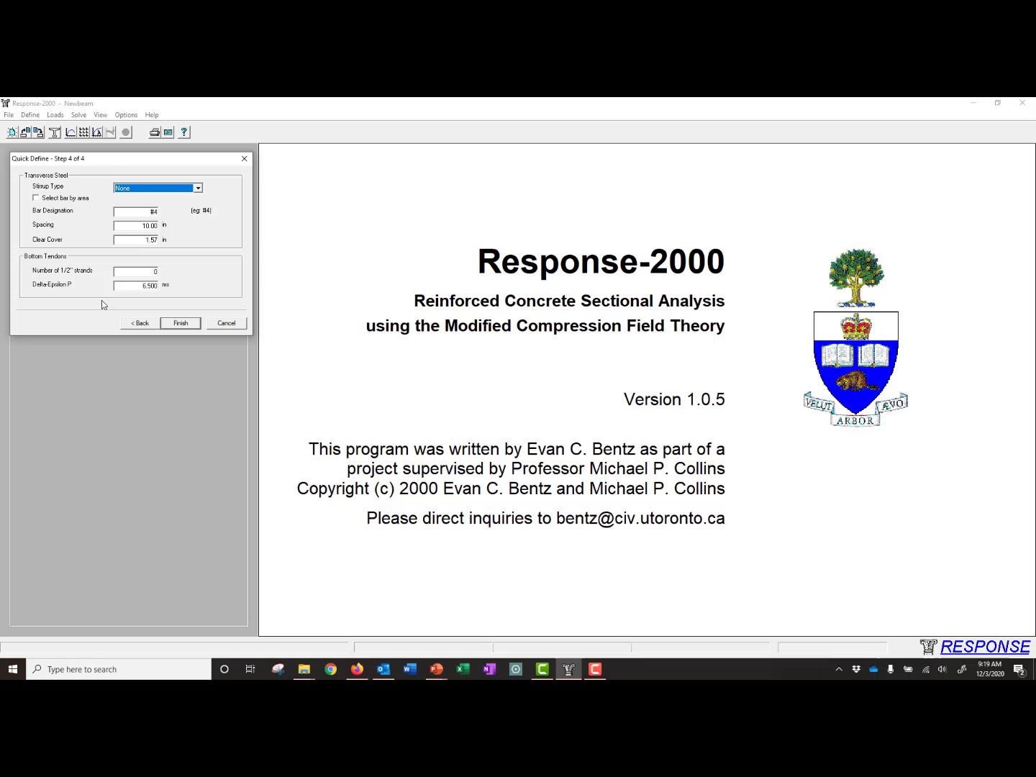
left_click(156, 272)
double_click(157, 273)
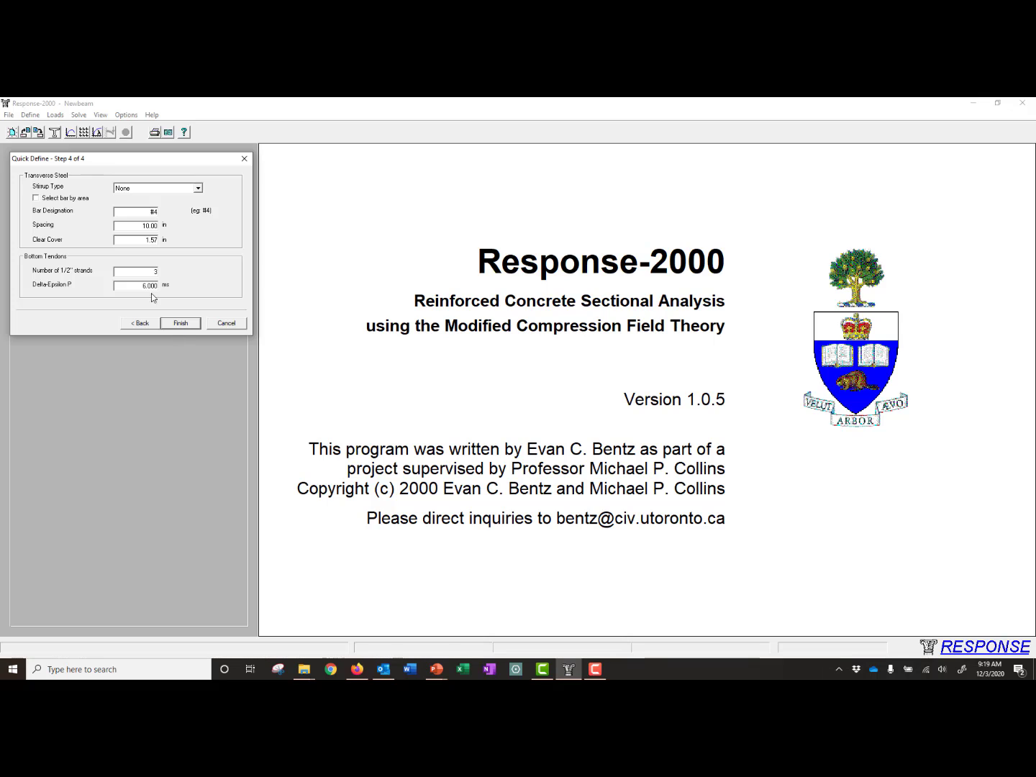
left_click(180, 323)
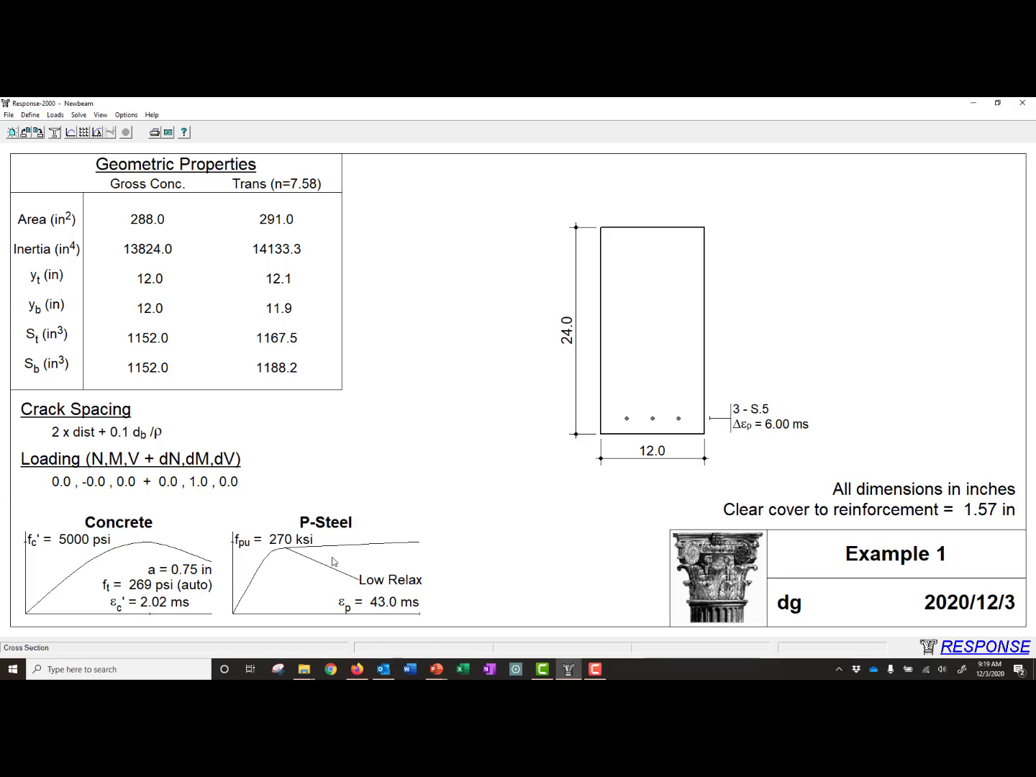
Bring up the Define menu over the Example 1 beam summary
left_click(32, 117)
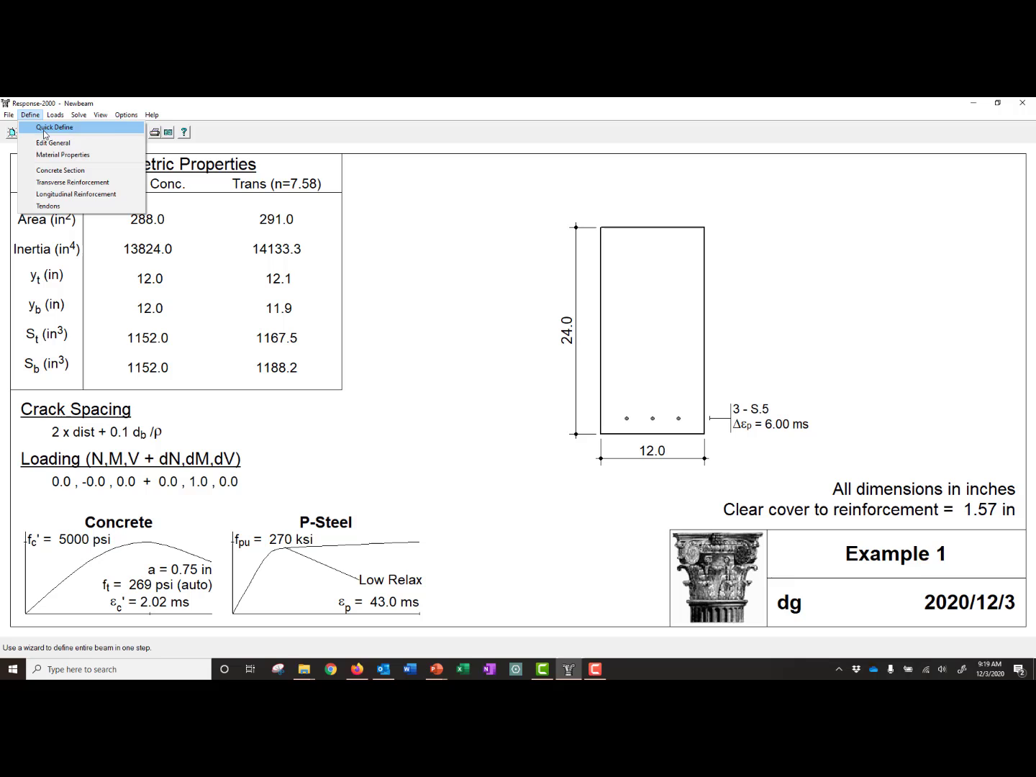
Change the concrete peak strain from automatic 2.02 to 2.25 ms, keeping the Popovics base curve
left_click(72, 156)
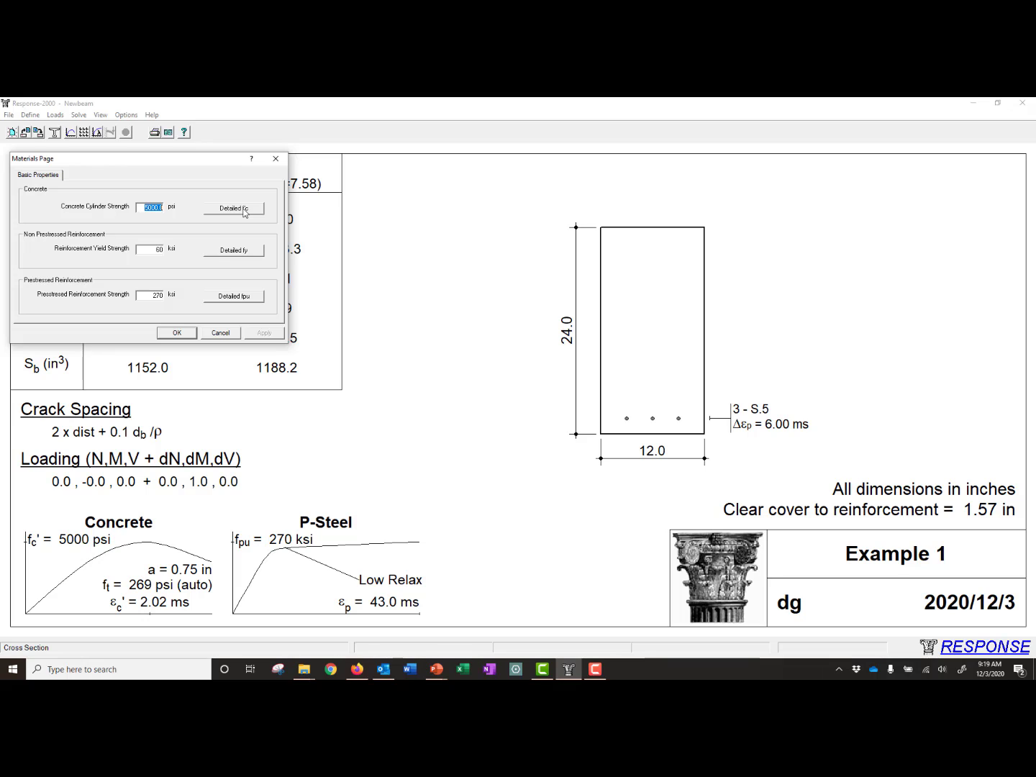
left_click(234, 208)
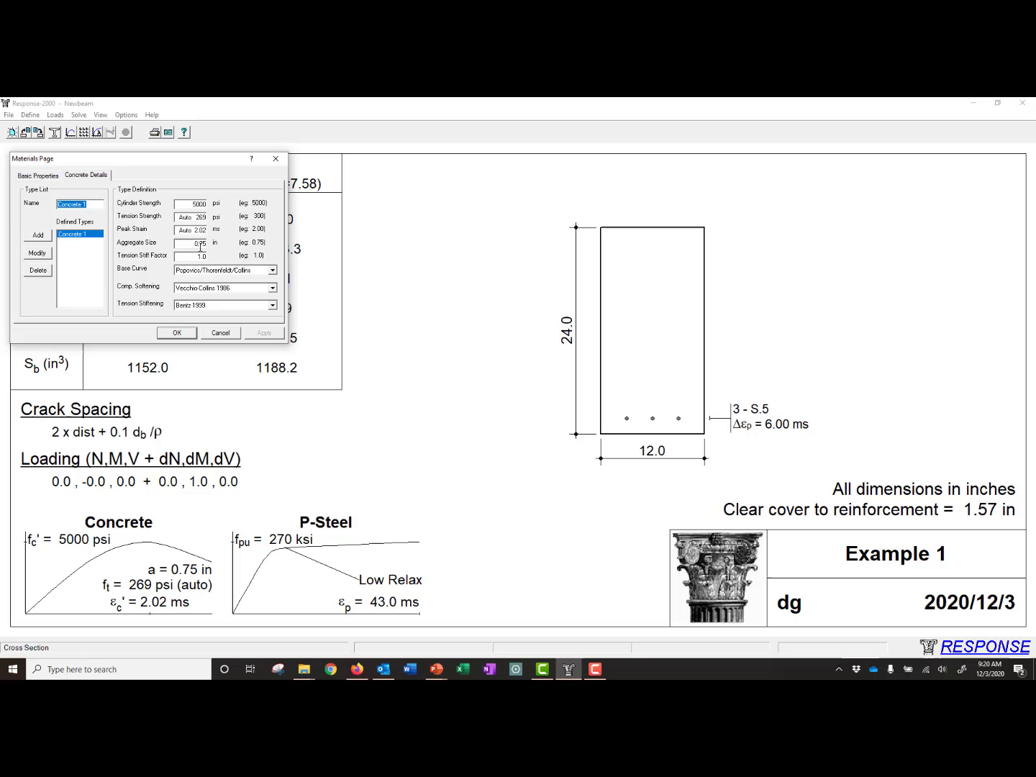
left_click(272, 270)
left_click(273, 271)
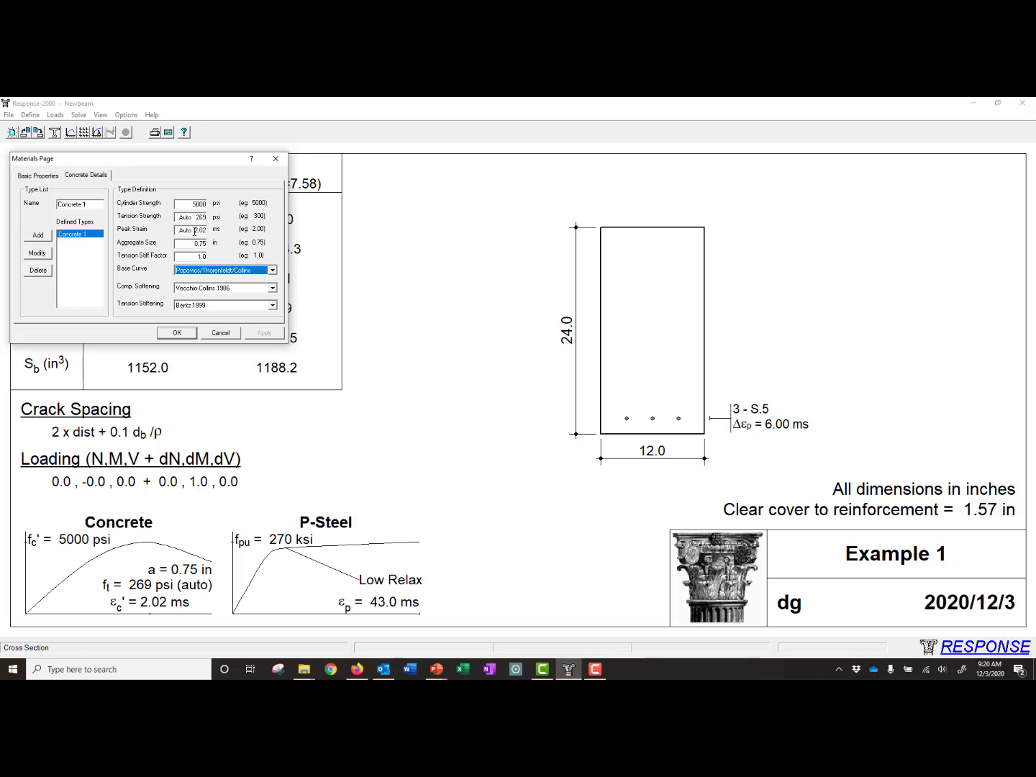
left_click(195, 230)
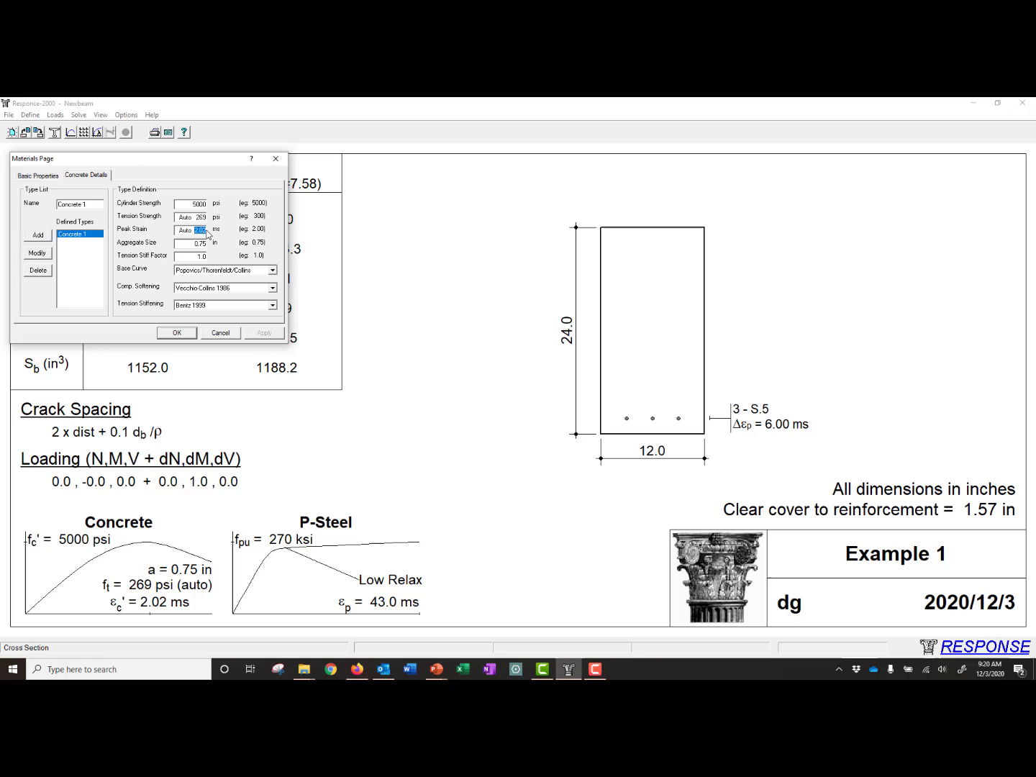
type("2")
key("BackSpace")
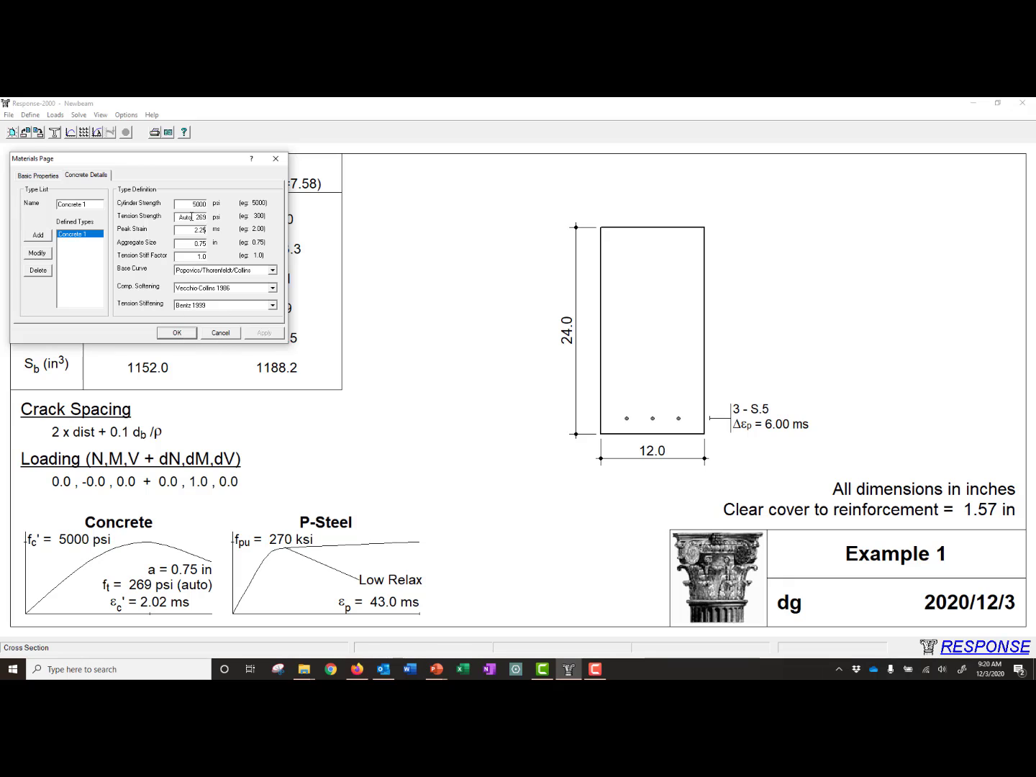
left_click(181, 335)
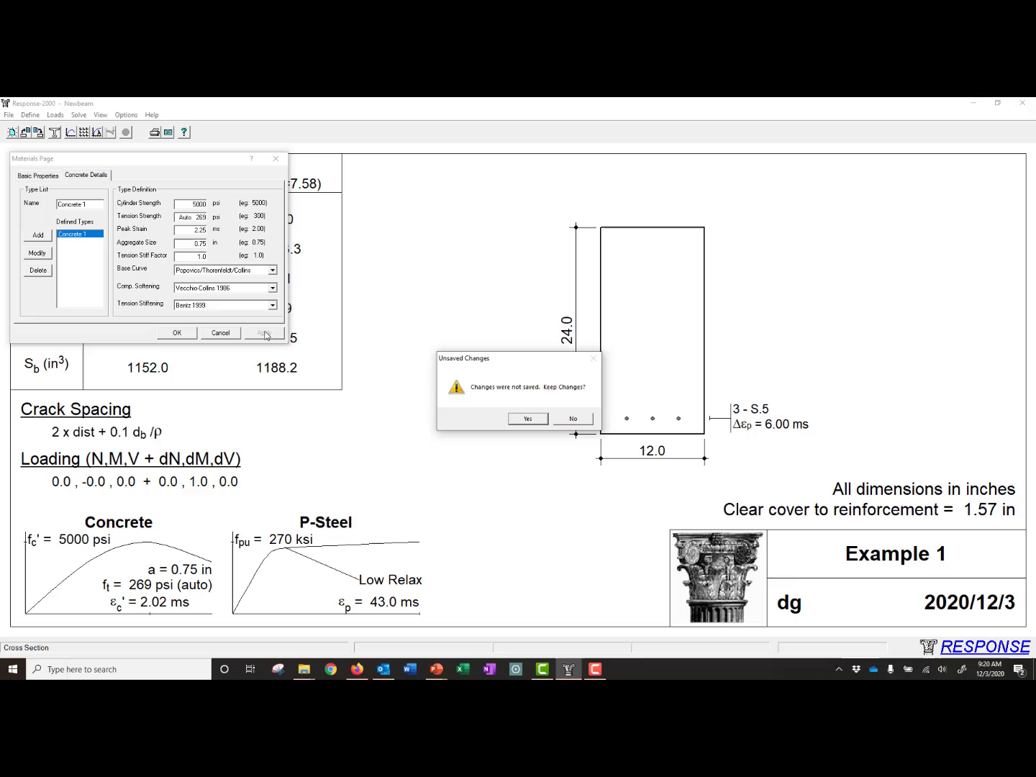
left_click(533, 420)
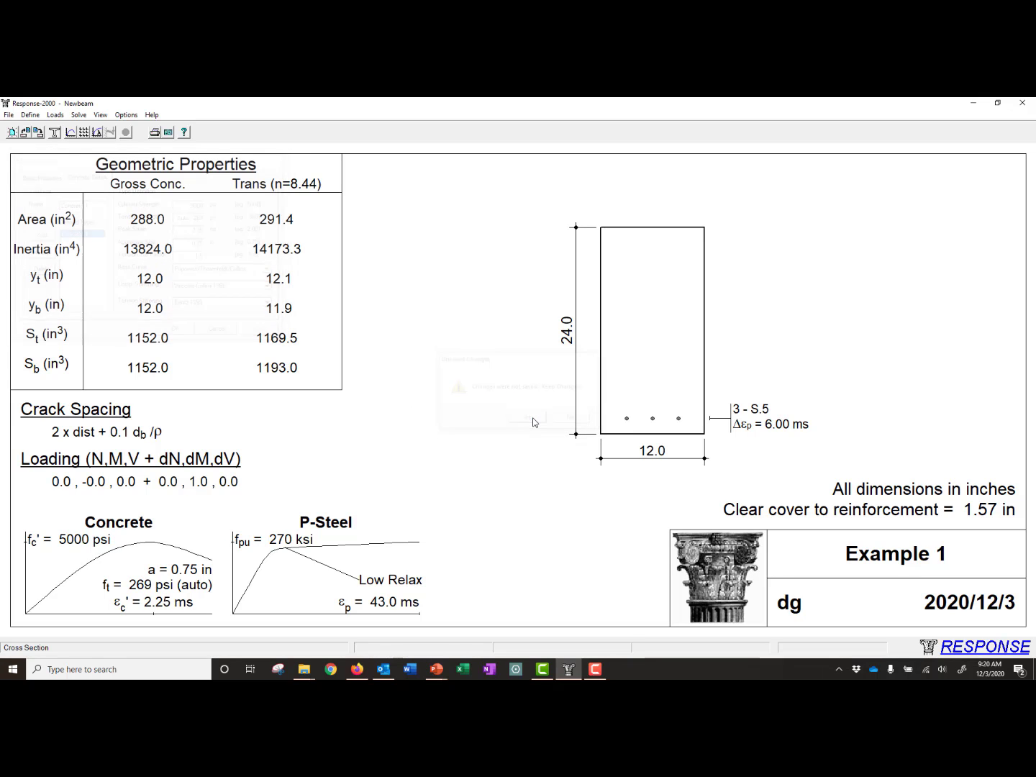
Set the Low Relax strand's elastic modulus to 28500 ksi and save it to that type
left_click(29, 115)
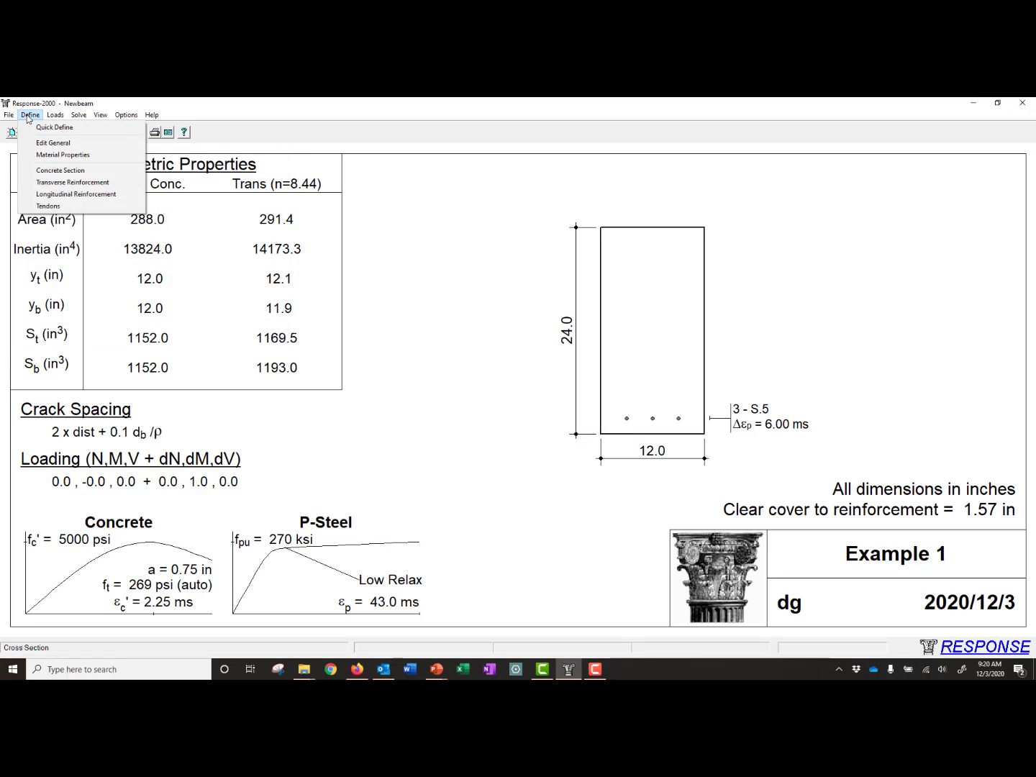
left_click(68, 157)
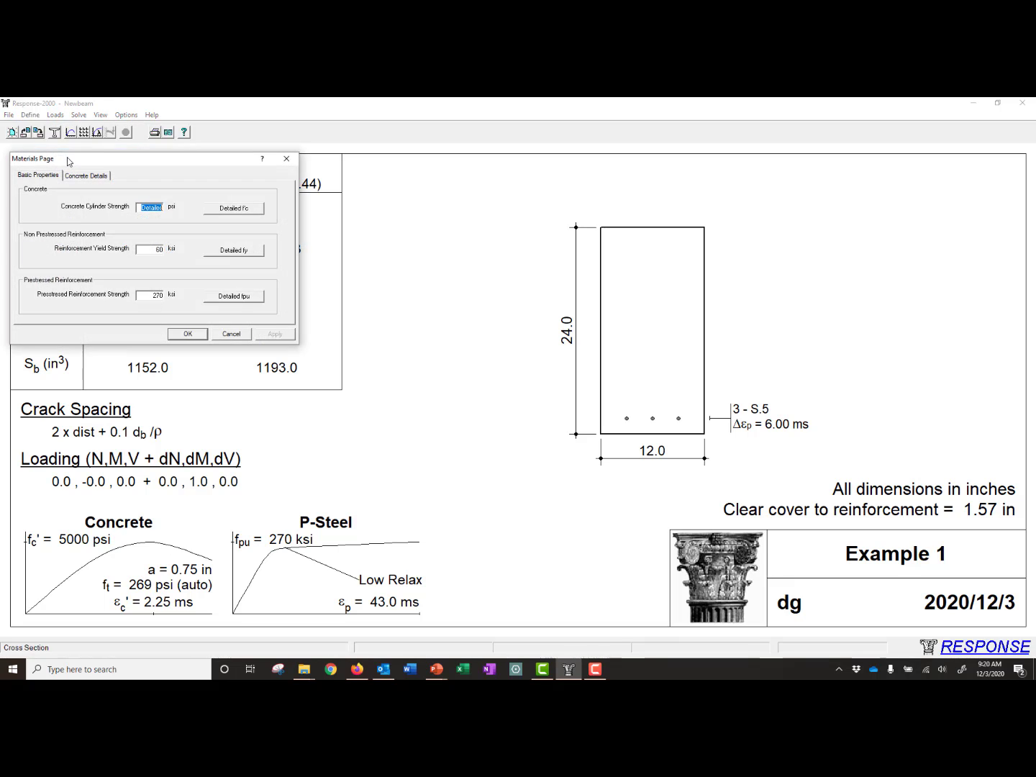
left_click(240, 300)
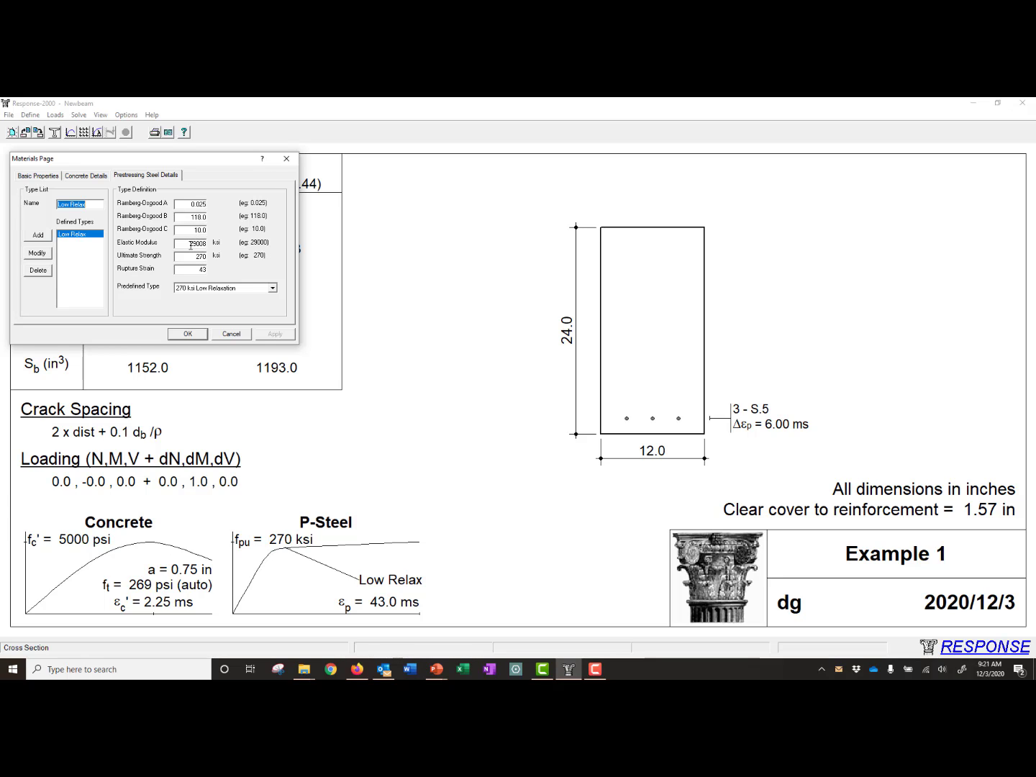
left_click_drag(191, 246, 207, 245)
type("285")
left_click(40, 254)
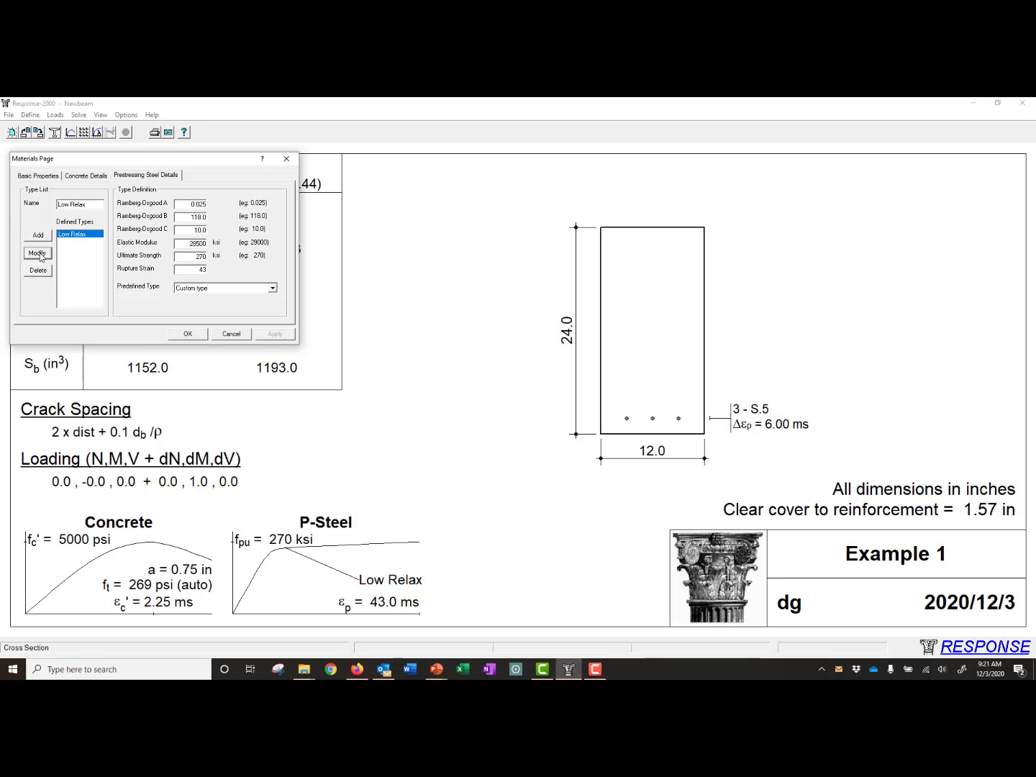
left_click(190, 337)
left_click(31, 115)
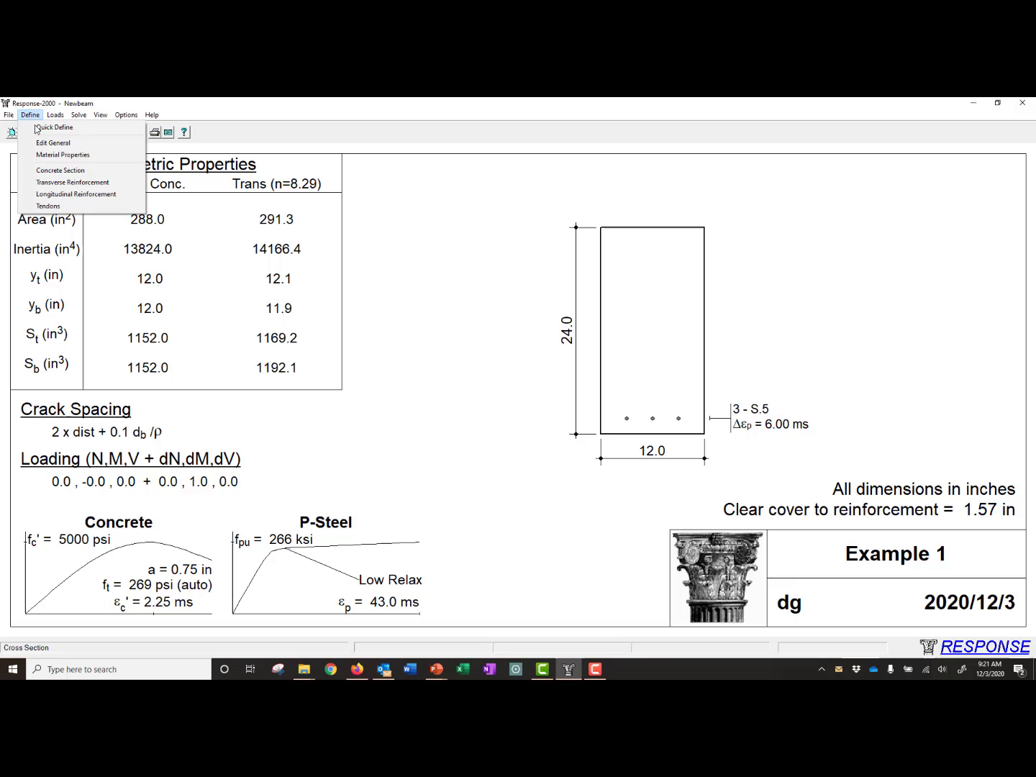
left_click(55, 174)
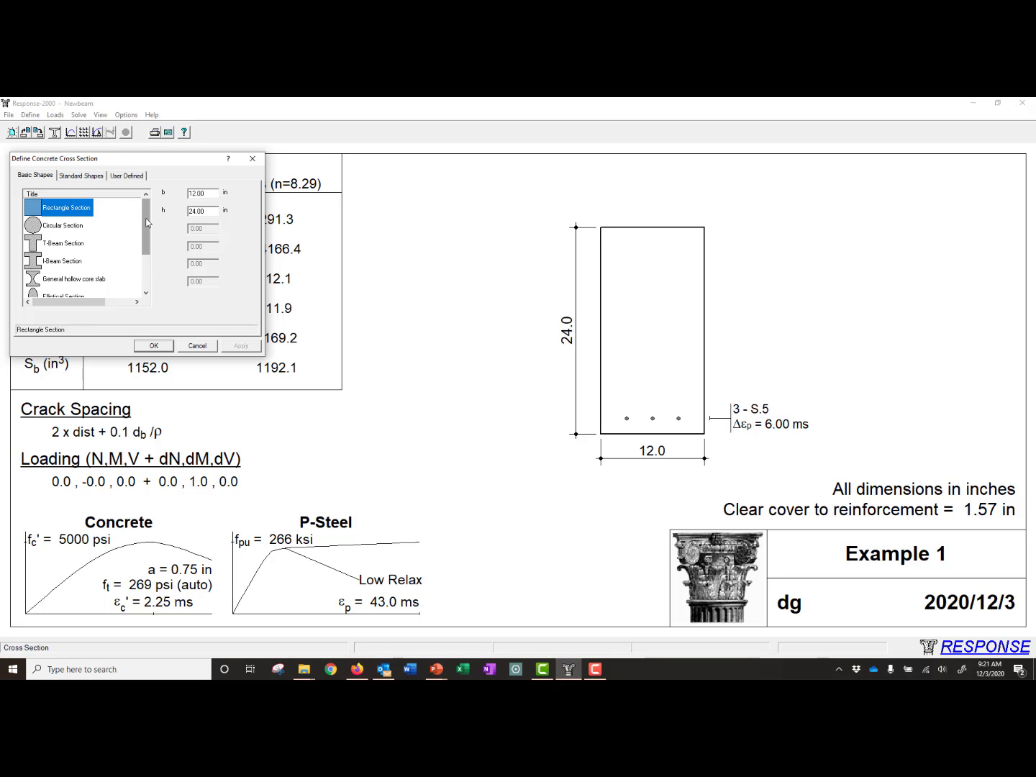
left_click_drag(148, 226, 106, 204)
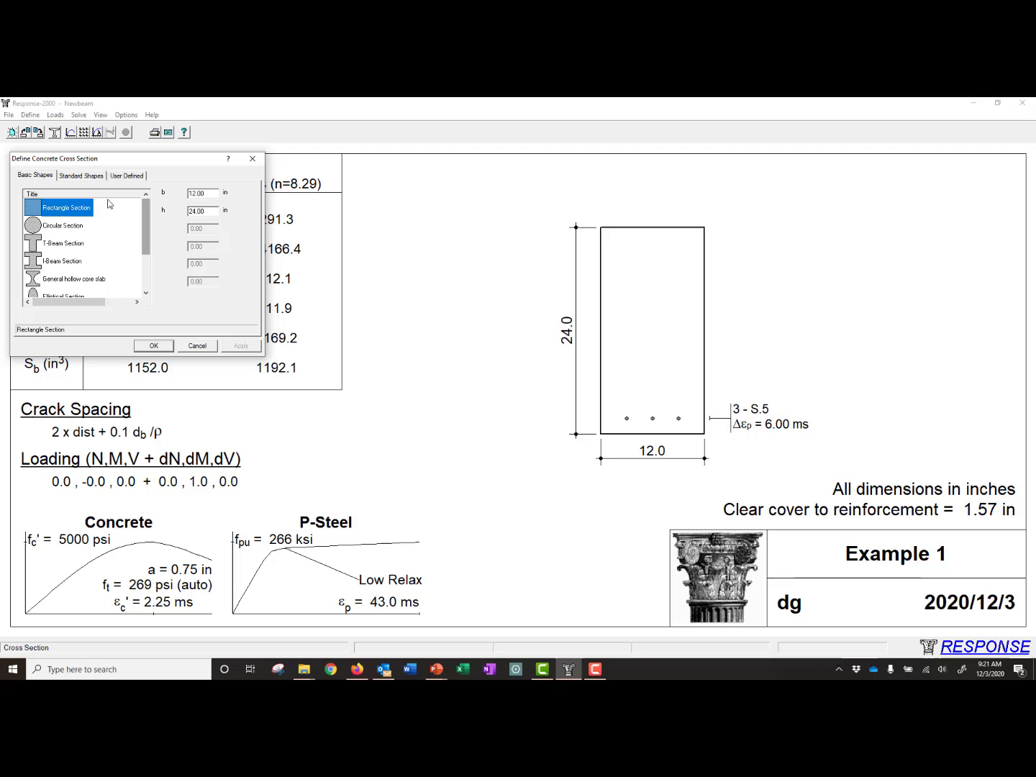
left_click(82, 176)
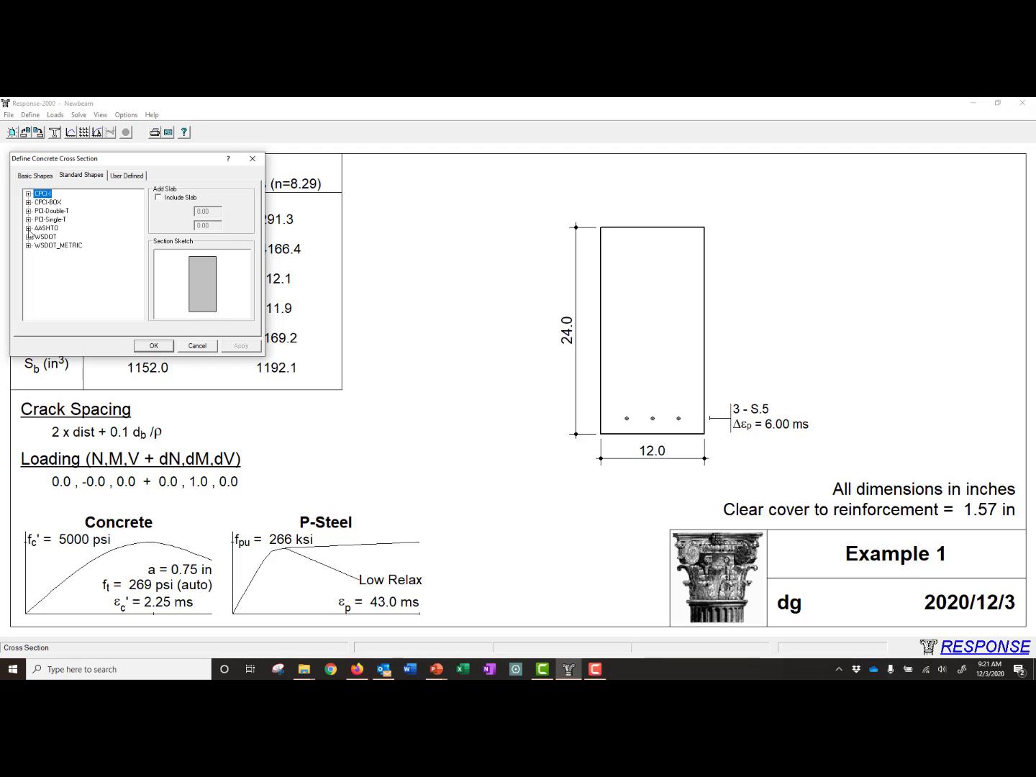
left_click(127, 176)
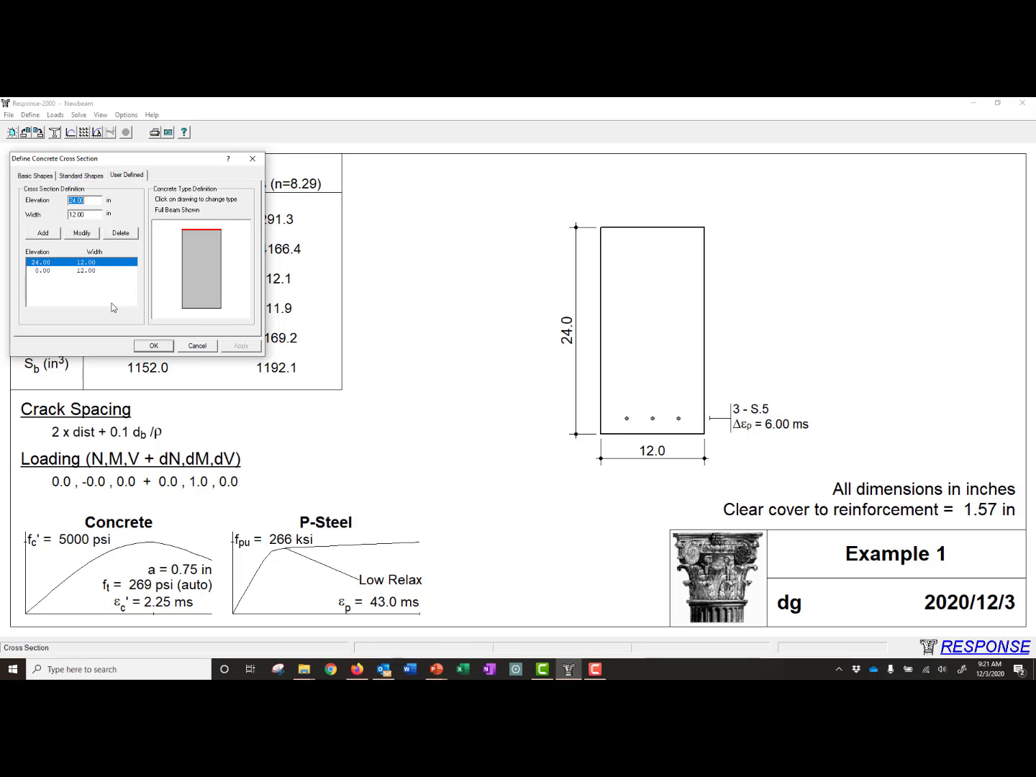
left_click(97, 275)
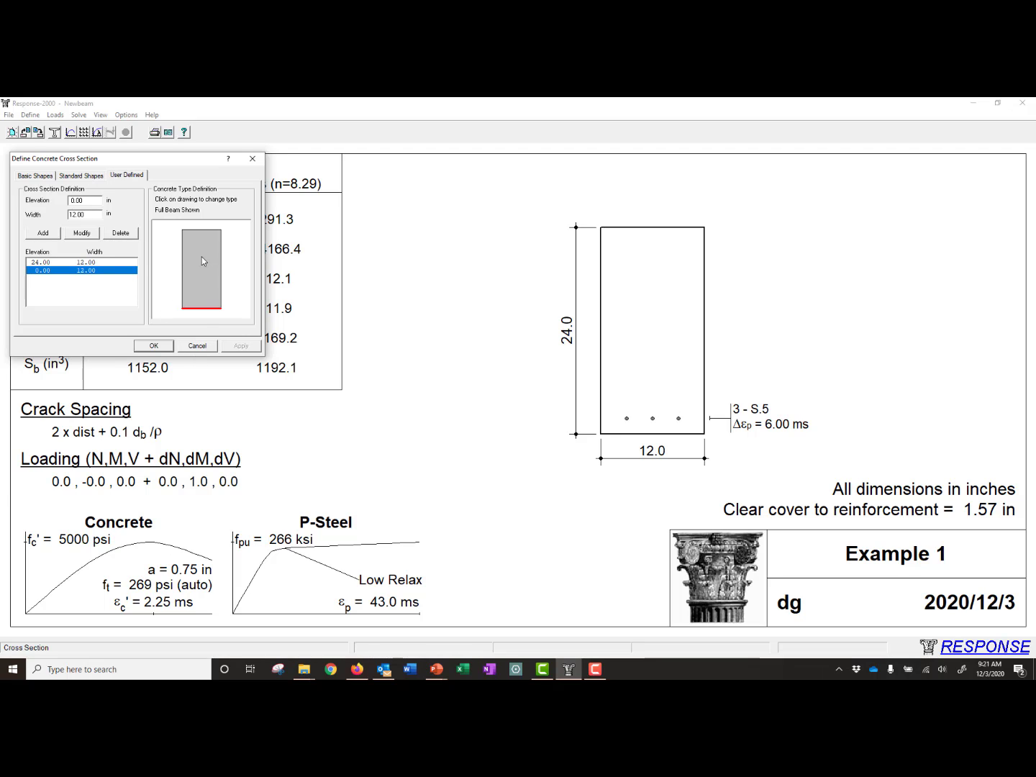
left_click(36, 177)
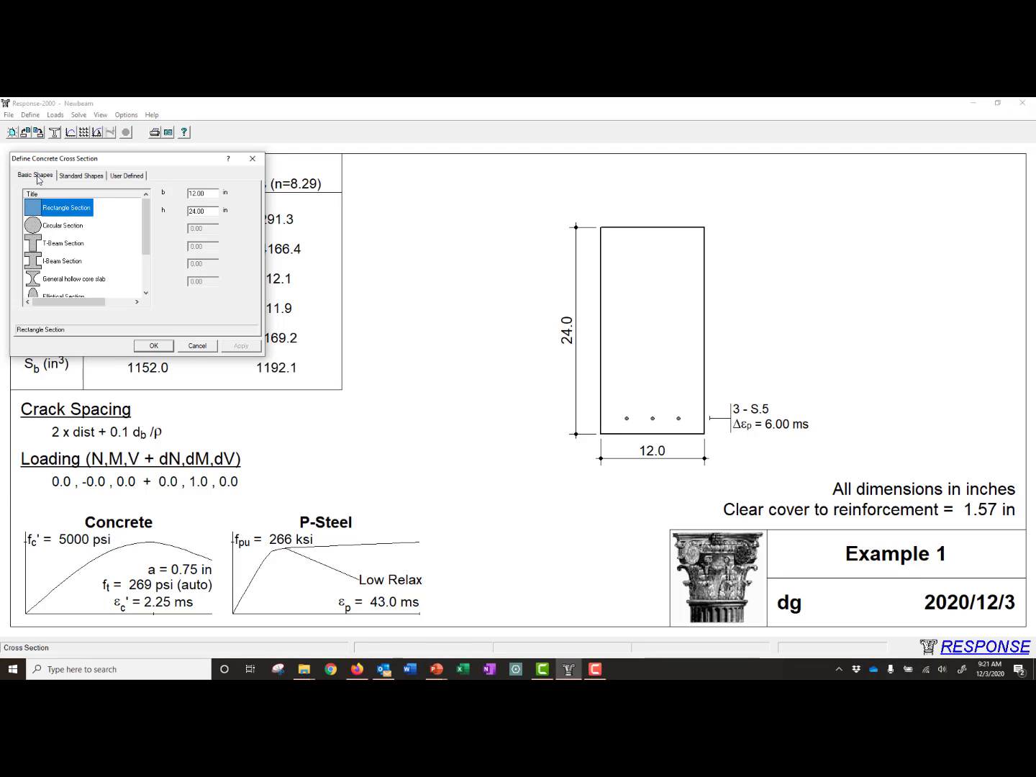
left_click(200, 347)
left_click(32, 115)
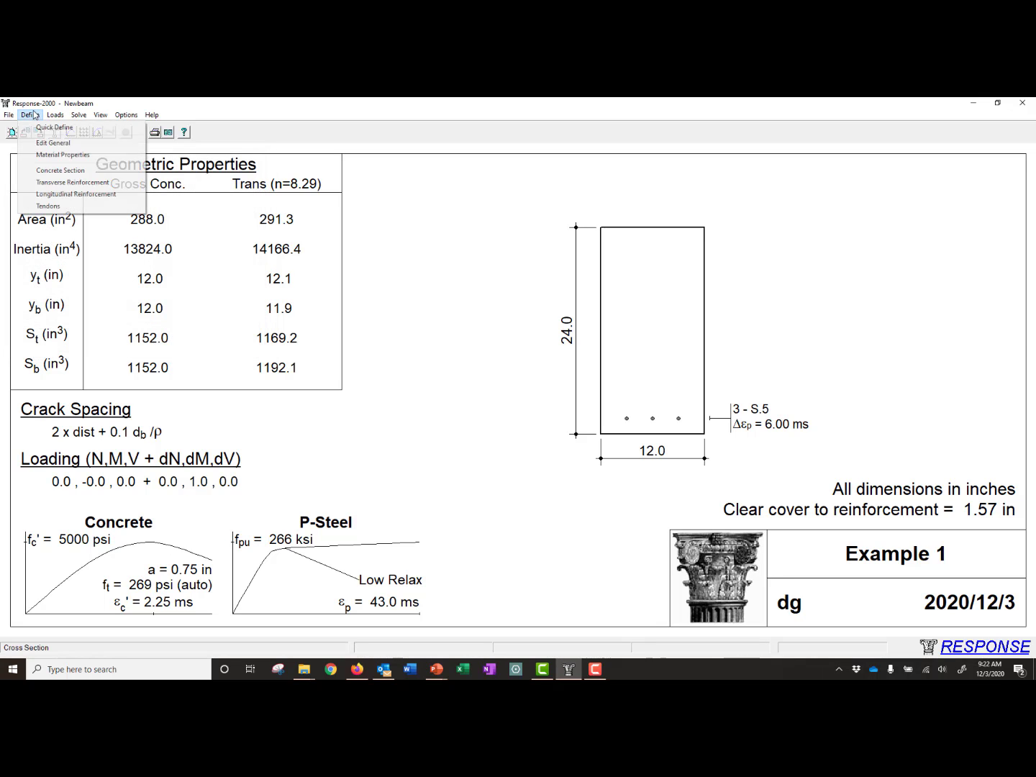
left_click(89, 186)
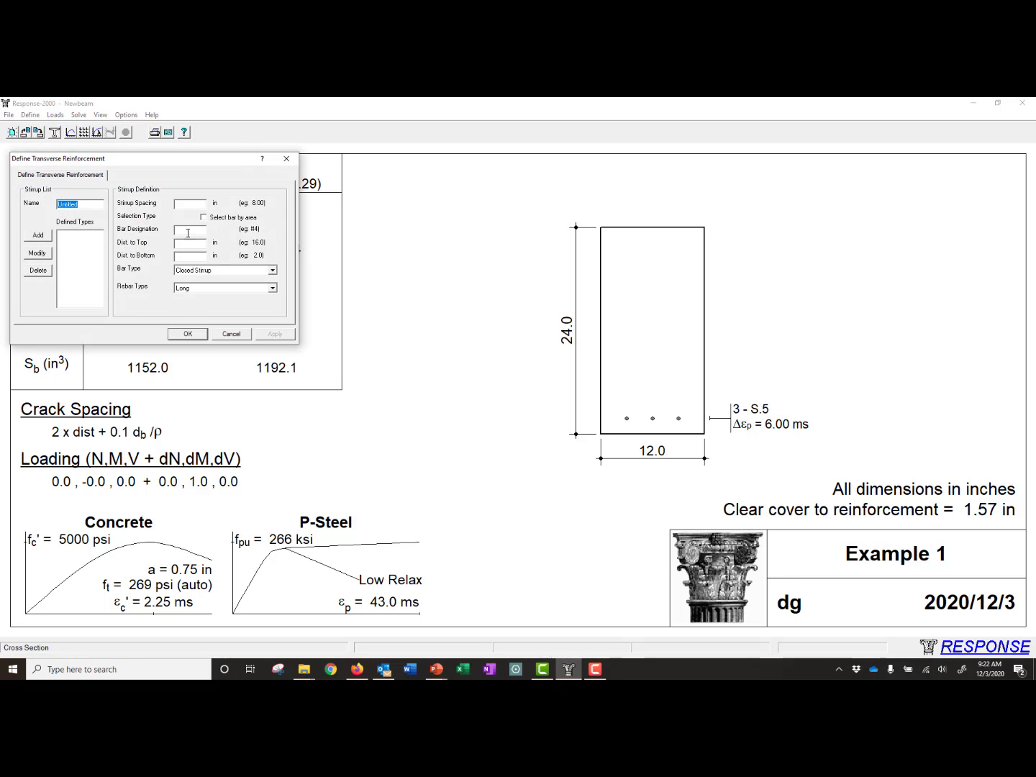
left_click(231, 334)
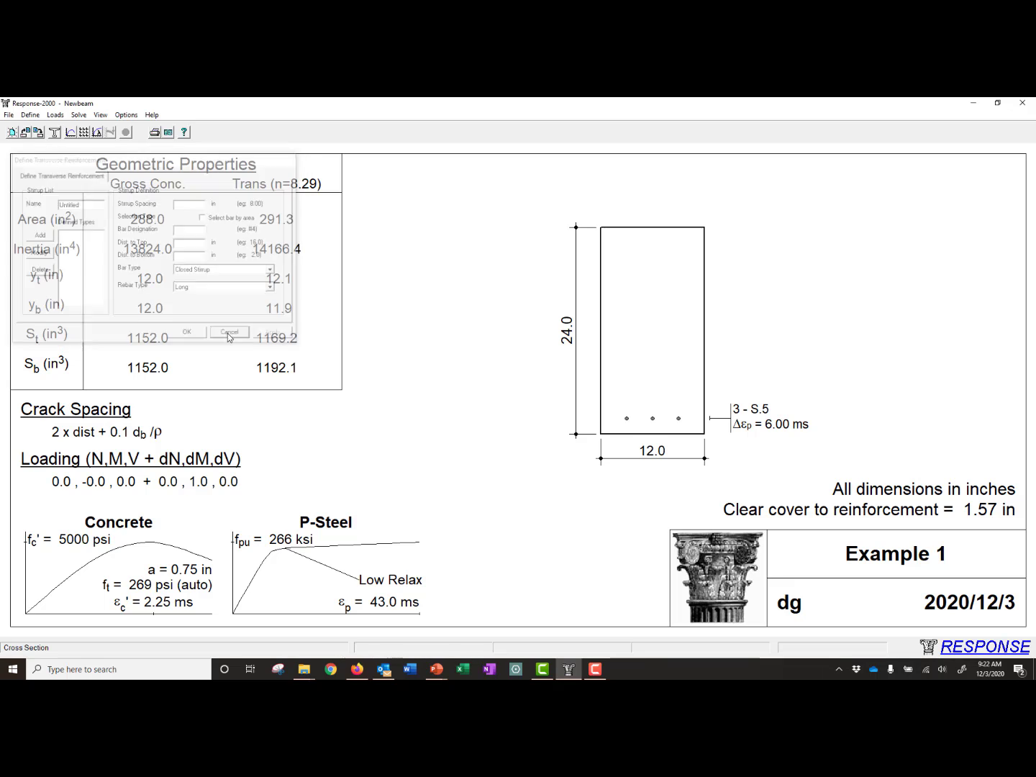
left_click(30, 115)
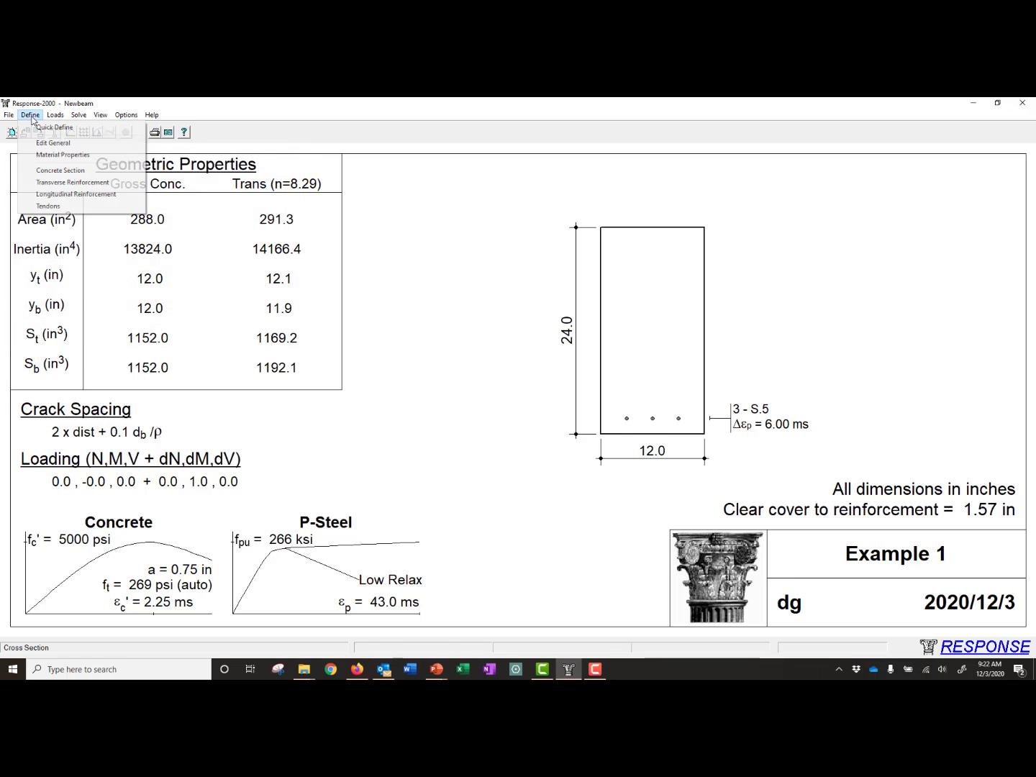
left_click(100, 199)
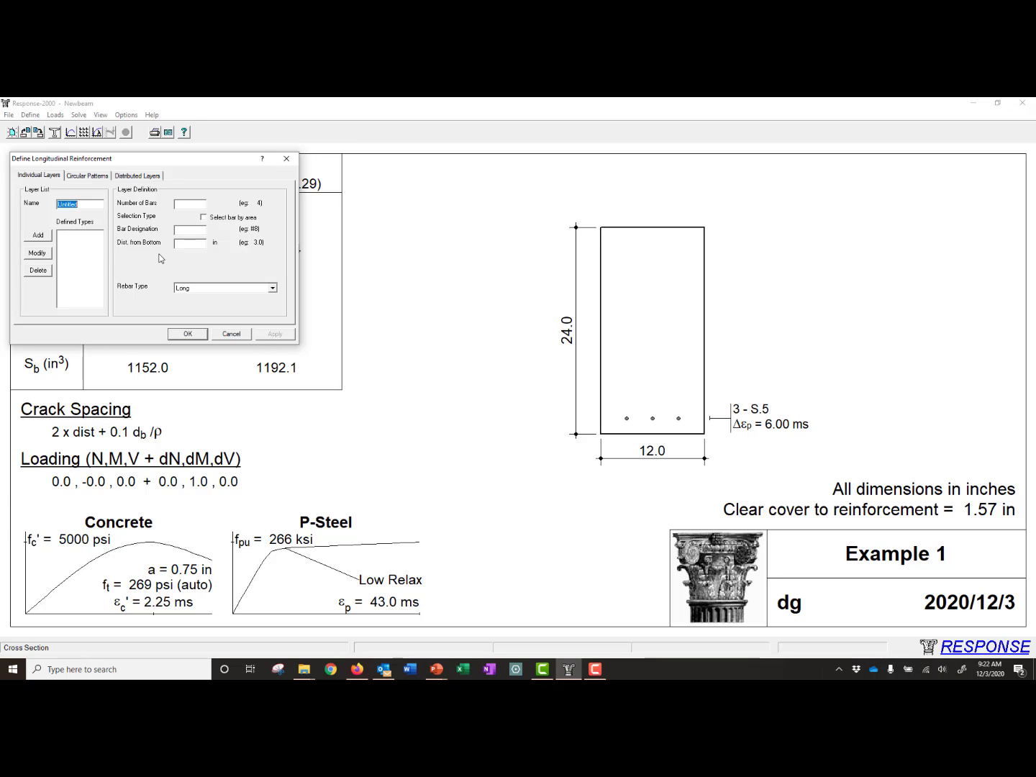
left_click(231, 334)
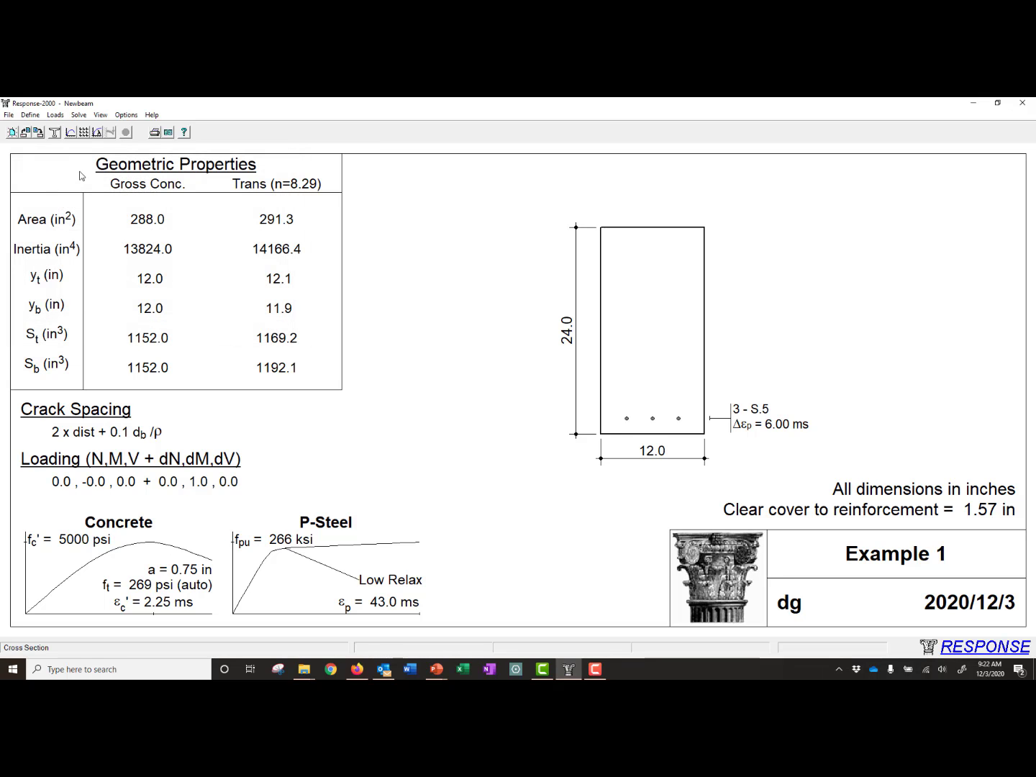
In Define Tendons, edit layer pbot's distance from bottom and save it
left_click(35, 117)
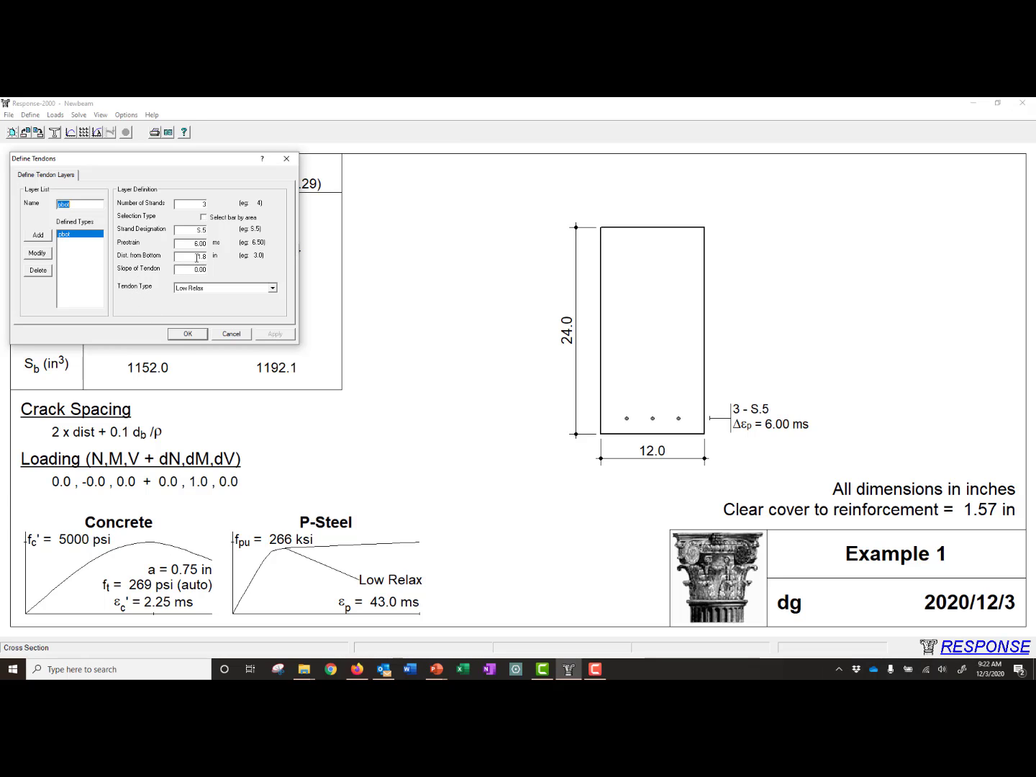
left_click_drag(197, 257, 211, 259)
left_click(39, 255)
Add a tendon layer named pbot1 with Low Relax as its type
left_click(91, 206)
type("1")
left_click(42, 242)
left_click(213, 288)
left_click(215, 298)
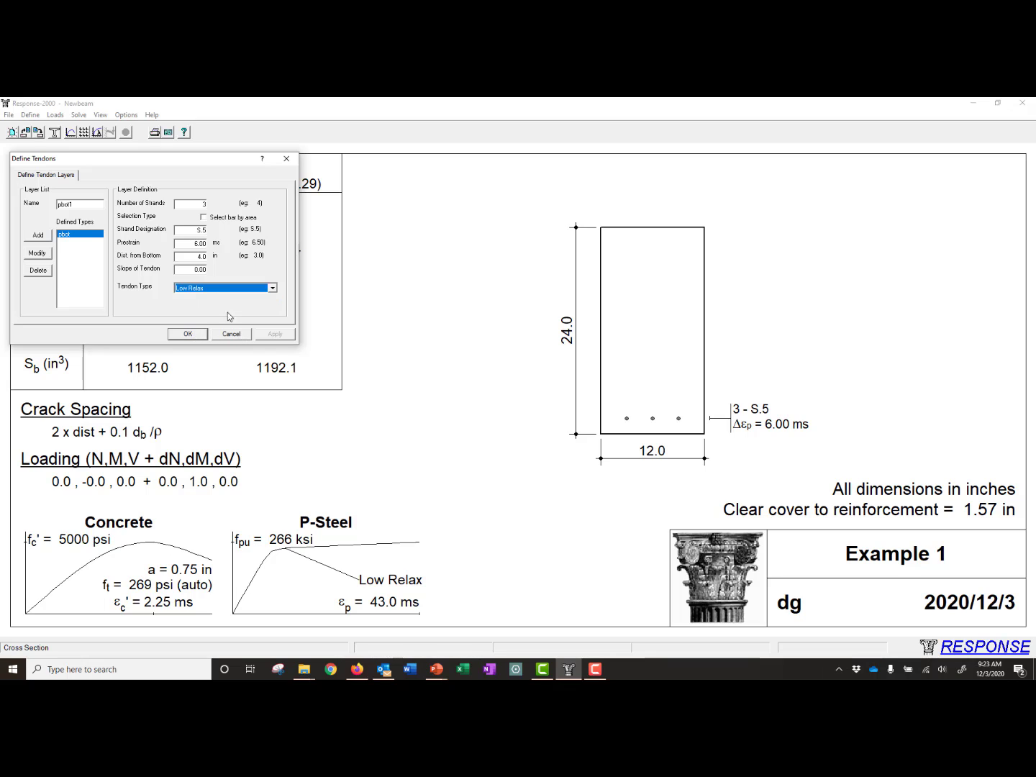
left_click(79, 206)
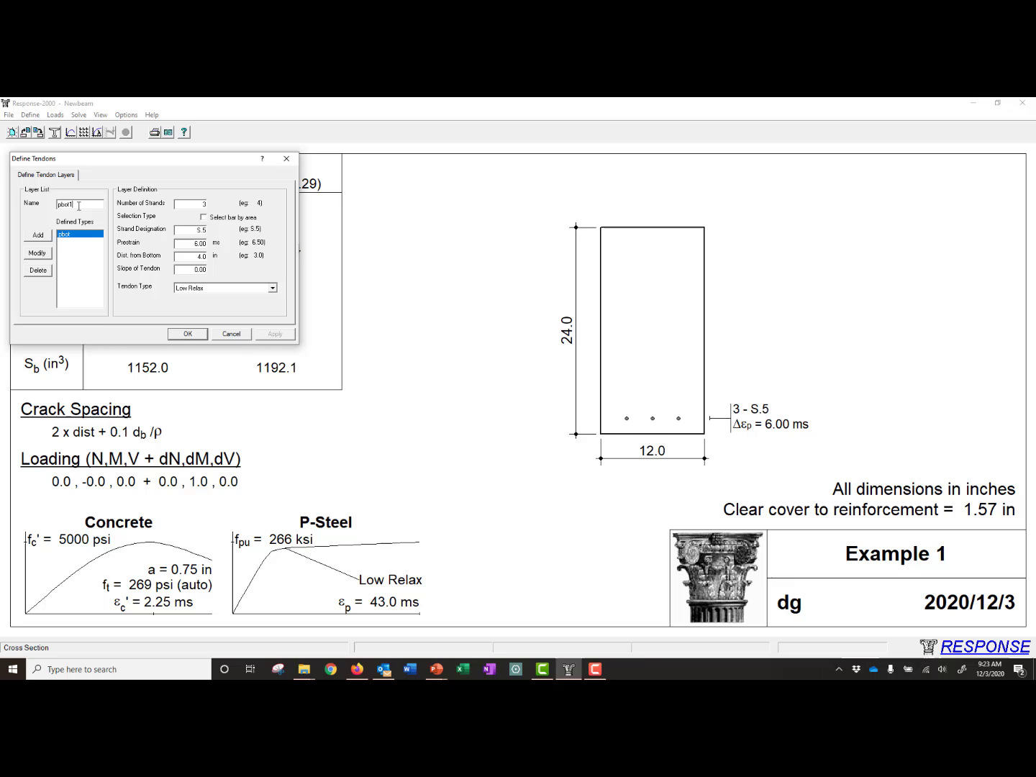
Set layer pbot's distance from bottom from 1.8 to 4.0 in, giving 3.75 in cover
left_click(226, 336)
left_click(30, 114)
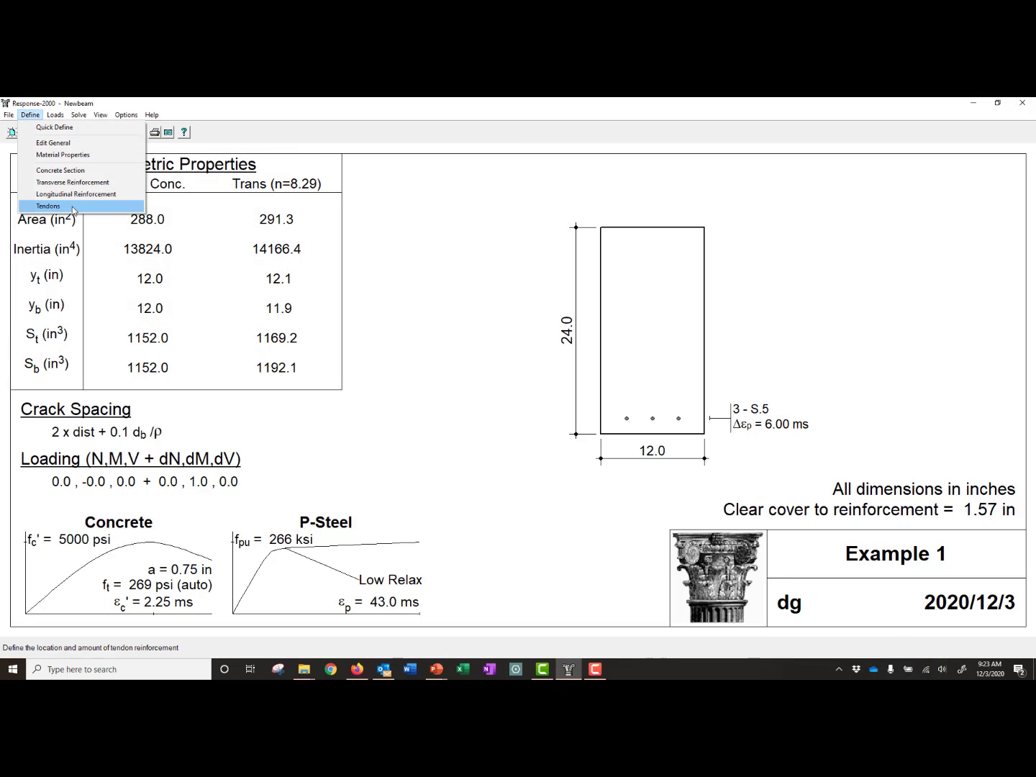
left_click(73, 208)
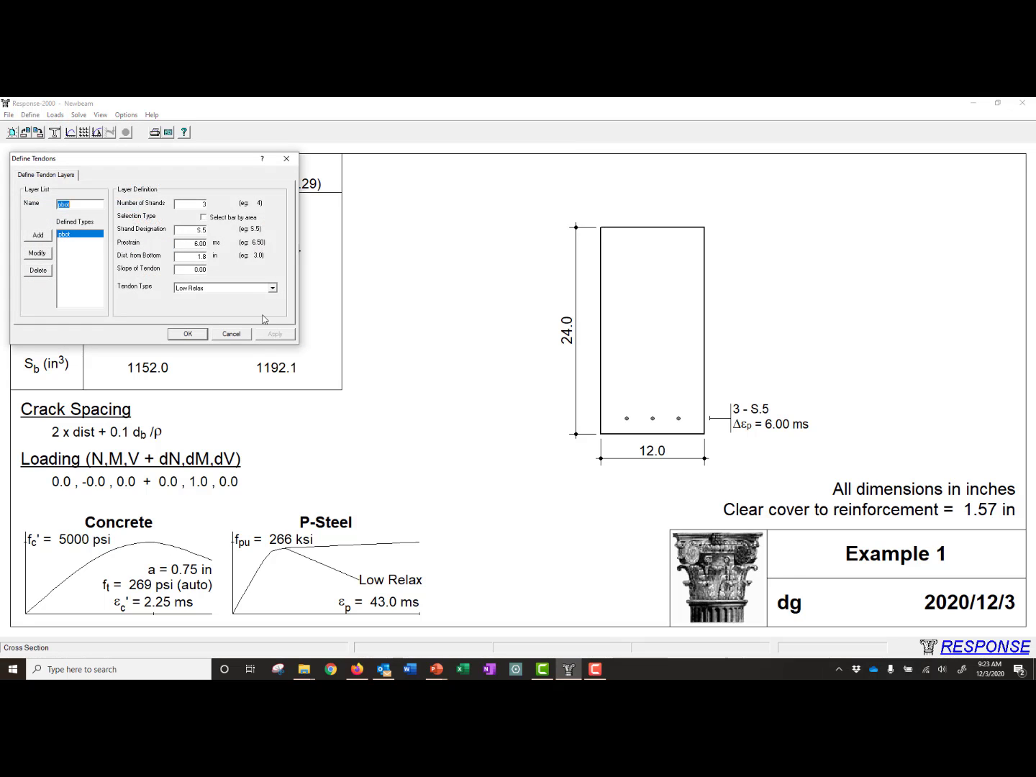
left_click(85, 237)
left_click_drag(192, 257, 222, 259)
type("4.0")
left_click(39, 254)
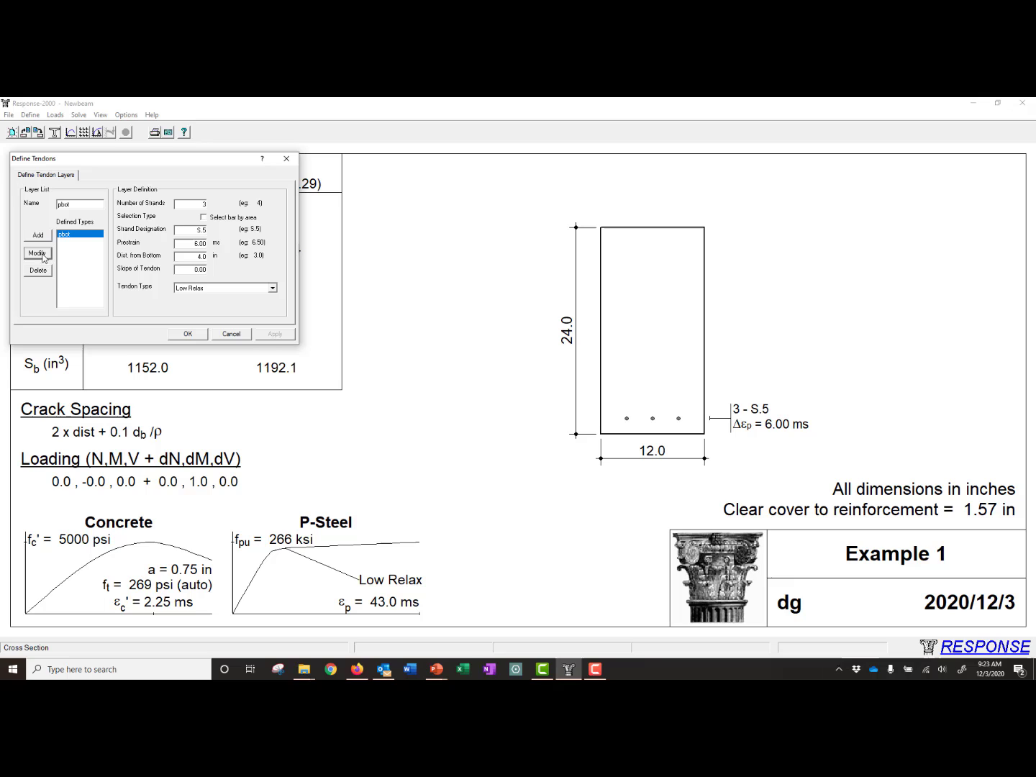
left_click(188, 336)
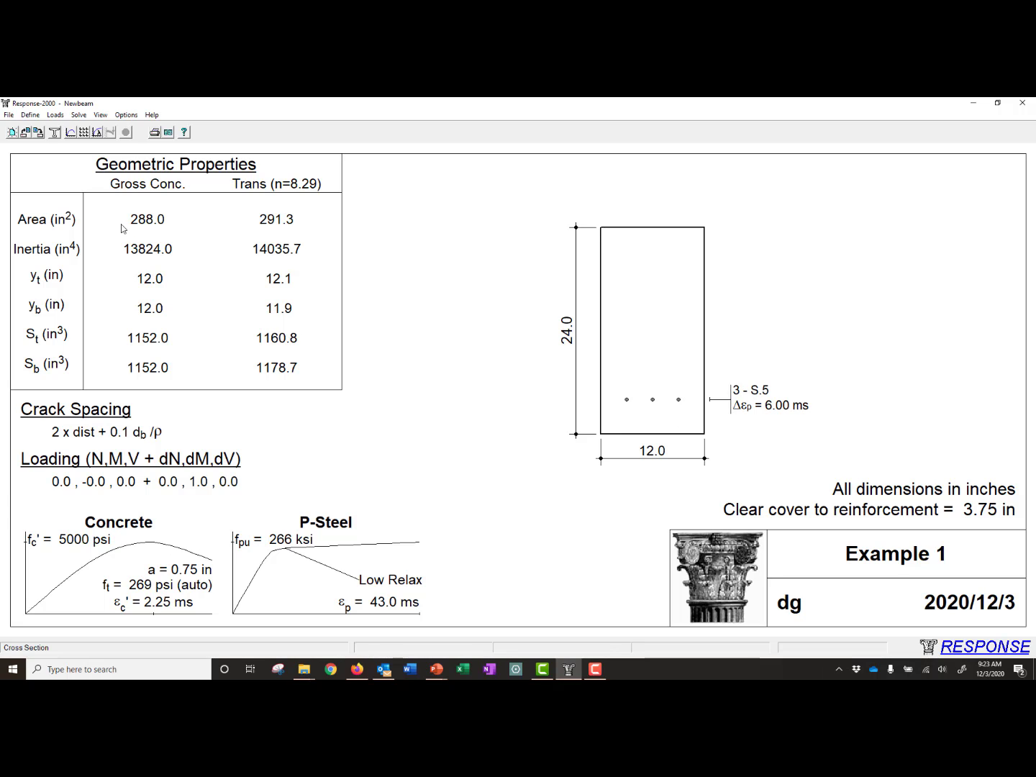
Review the 0,0,0 + 0,1.0,0 moment-increment loading without changes, then show the Solve menu
left_click(55, 115)
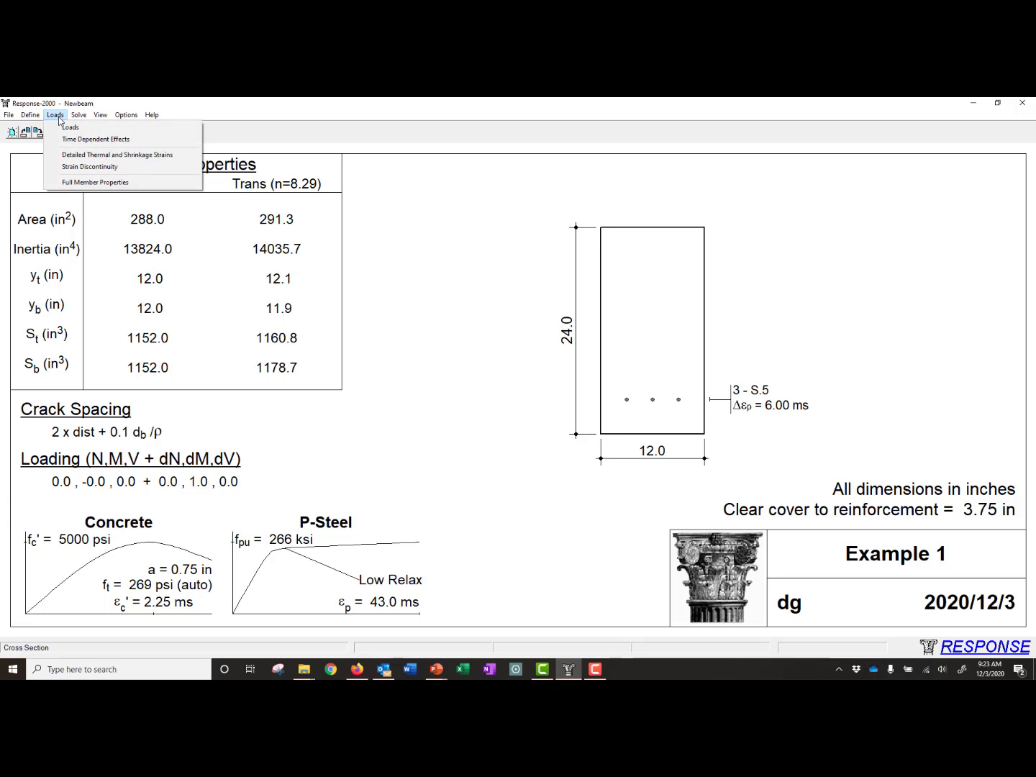
left_click(111, 129)
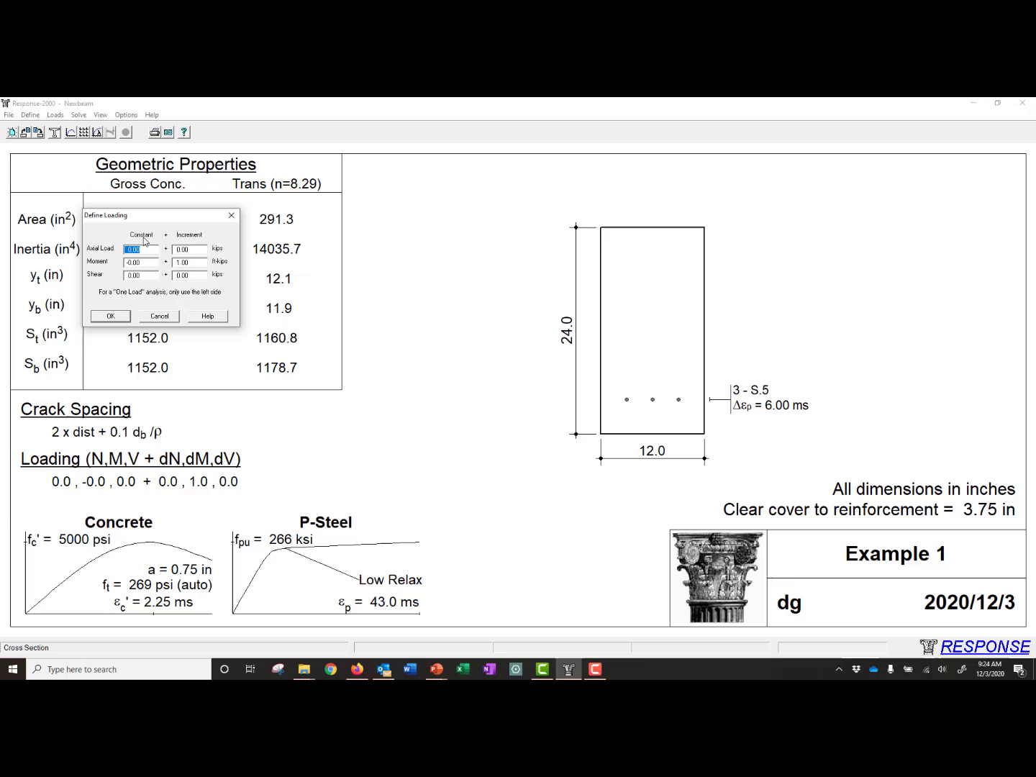
left_click(160, 316)
left_click(55, 115)
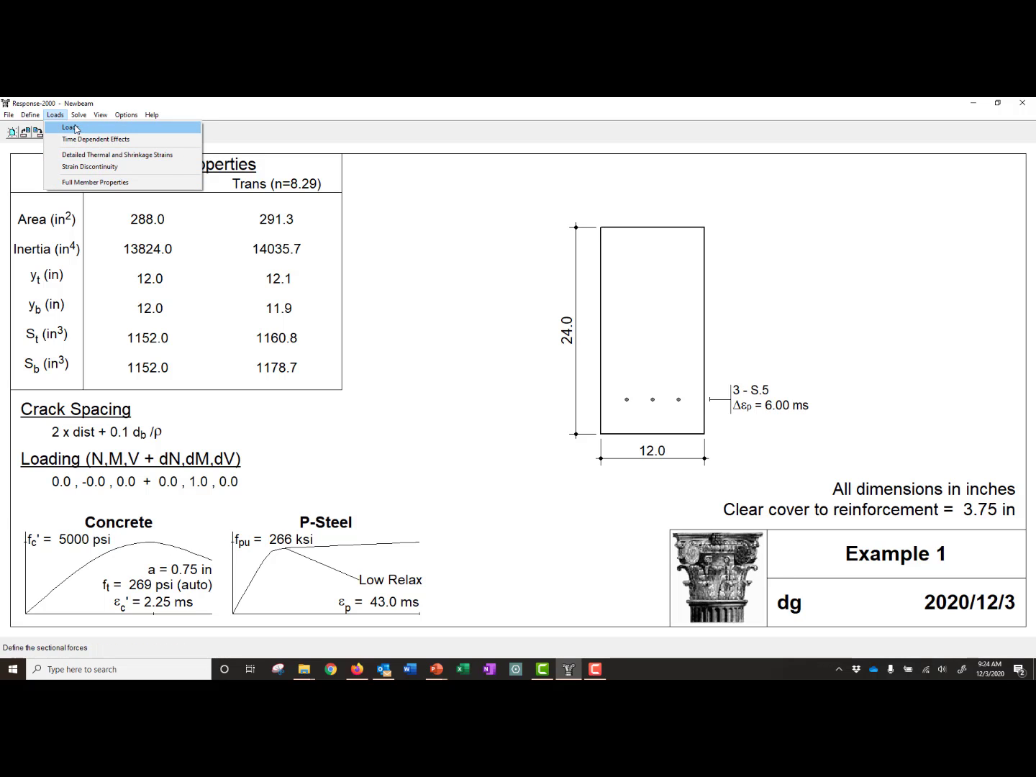
mouse_move(78, 115)
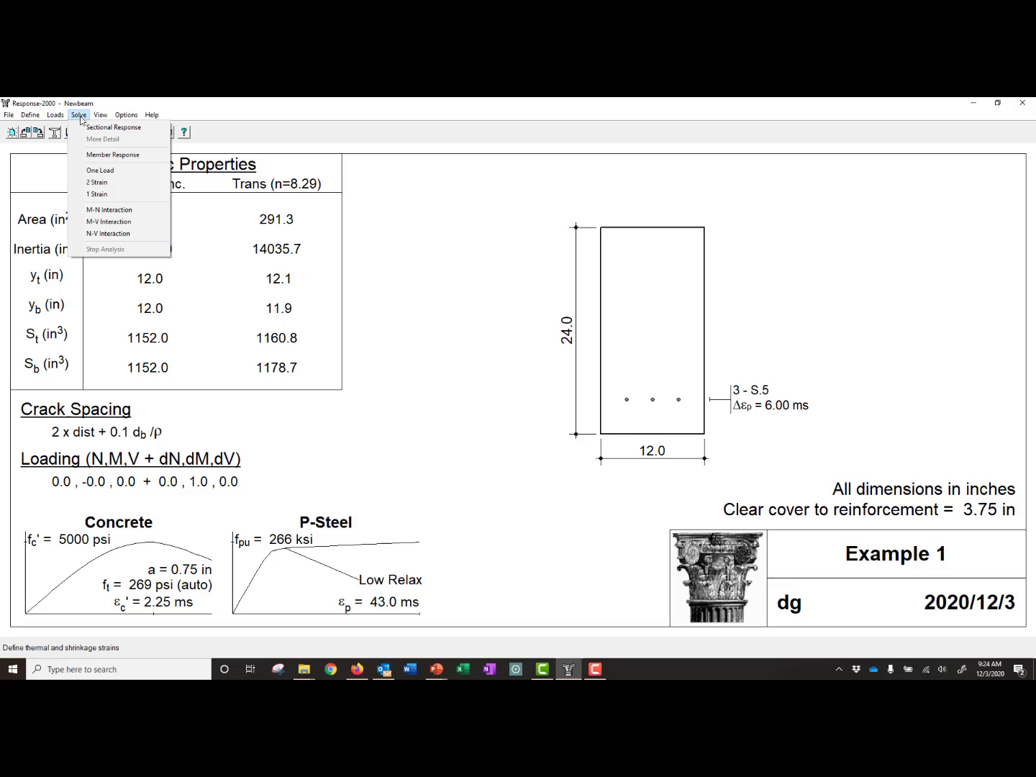
Run Sectional Response to produce the nine graphs with a 190.5 ft-kip peak moment
left_click(108, 128)
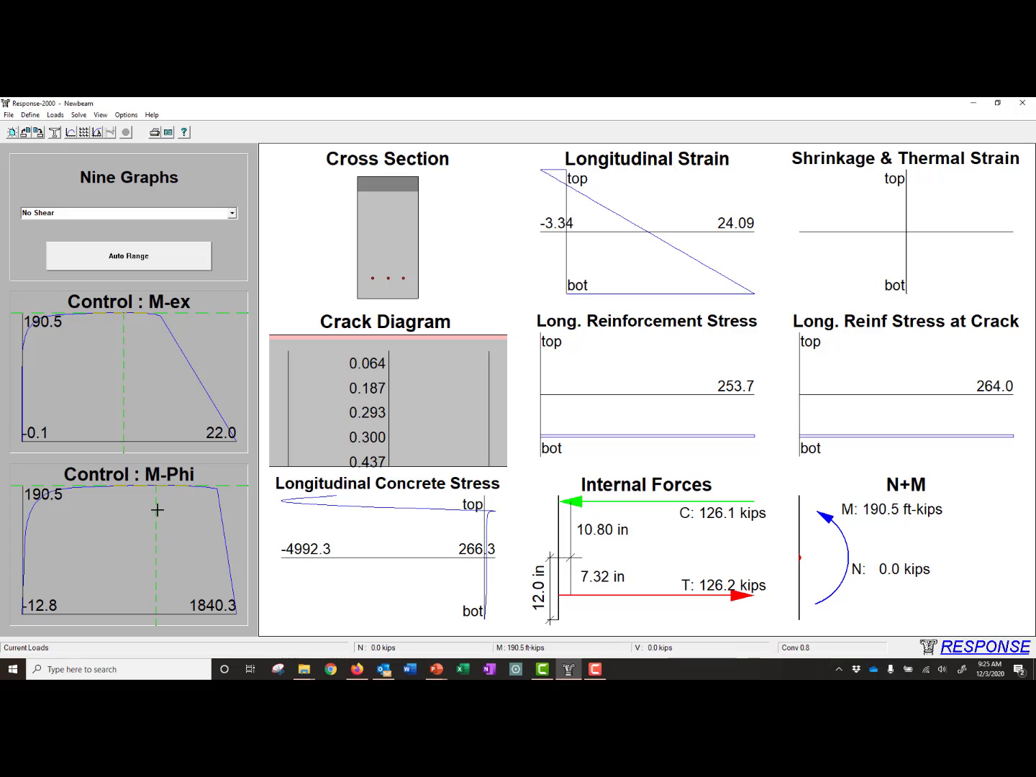
Move the M-Phi load-stage marker back to the 187.5 ft-kip stage
left_click(134, 486)
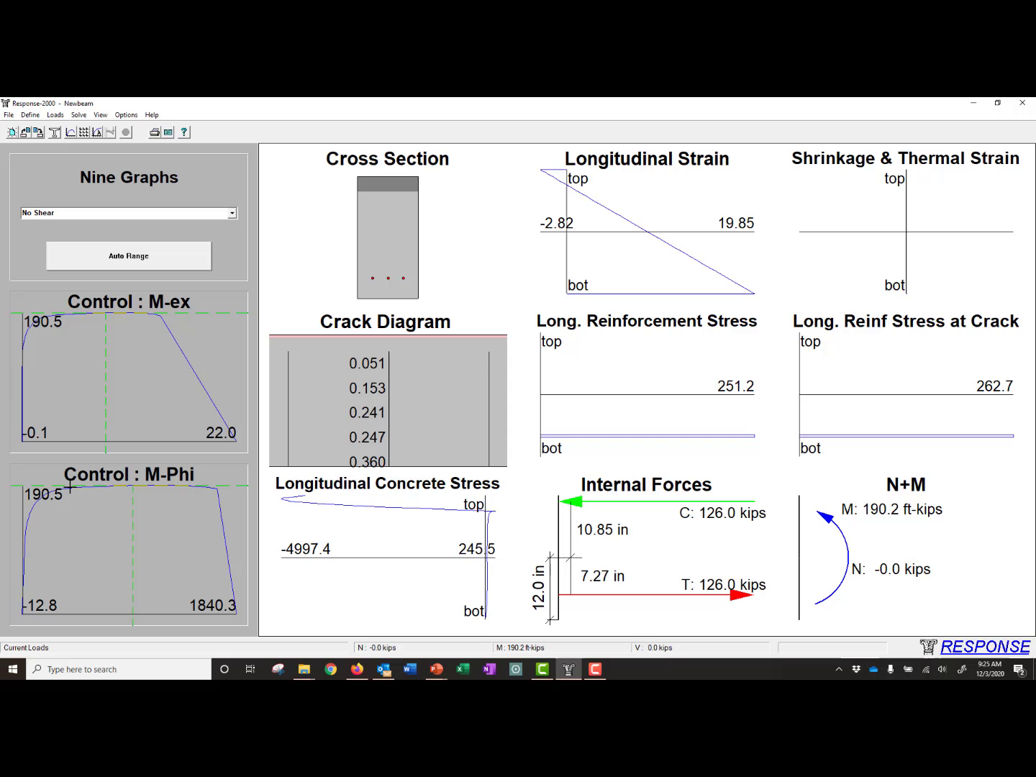
left_click_drag(110, 492, 79, 492)
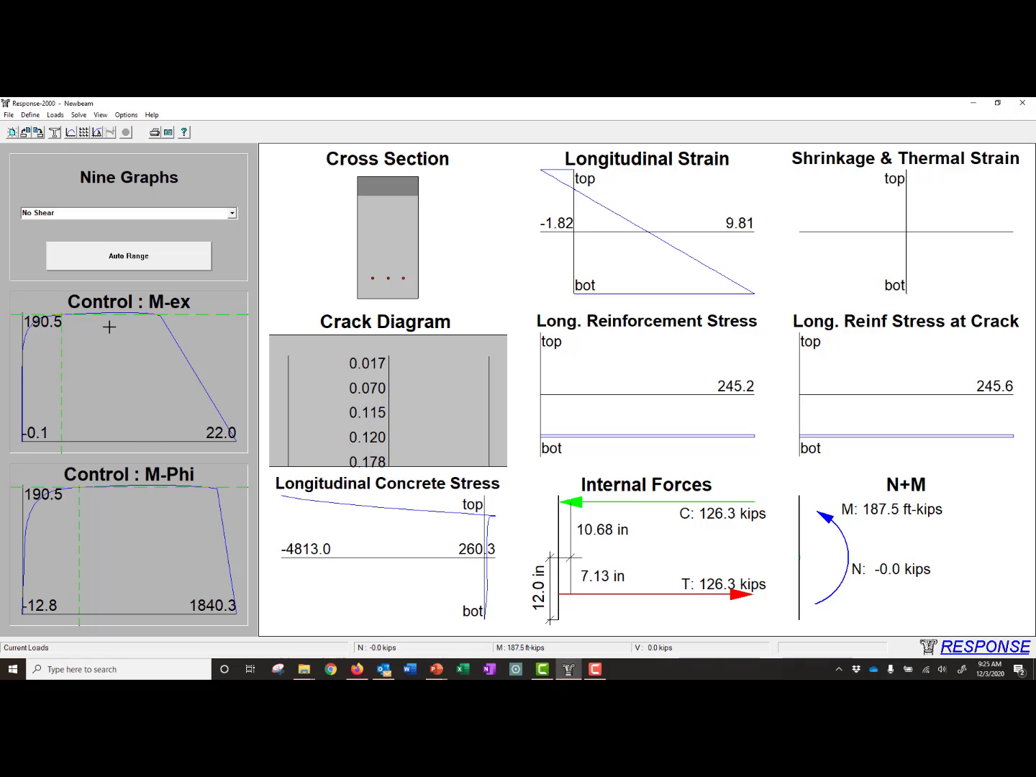
Show the Load-Deformation Moment-Curvature graph with Longitudinal Strain pasted, and open its chart menu
left_click(98, 133)
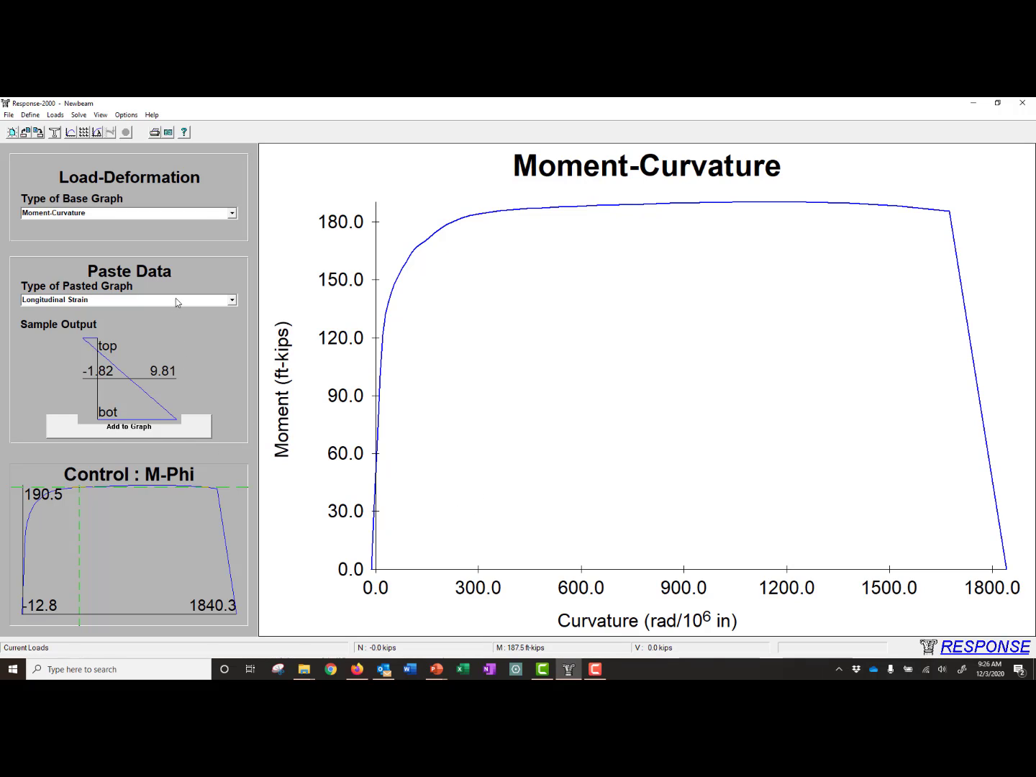
left_click(153, 303)
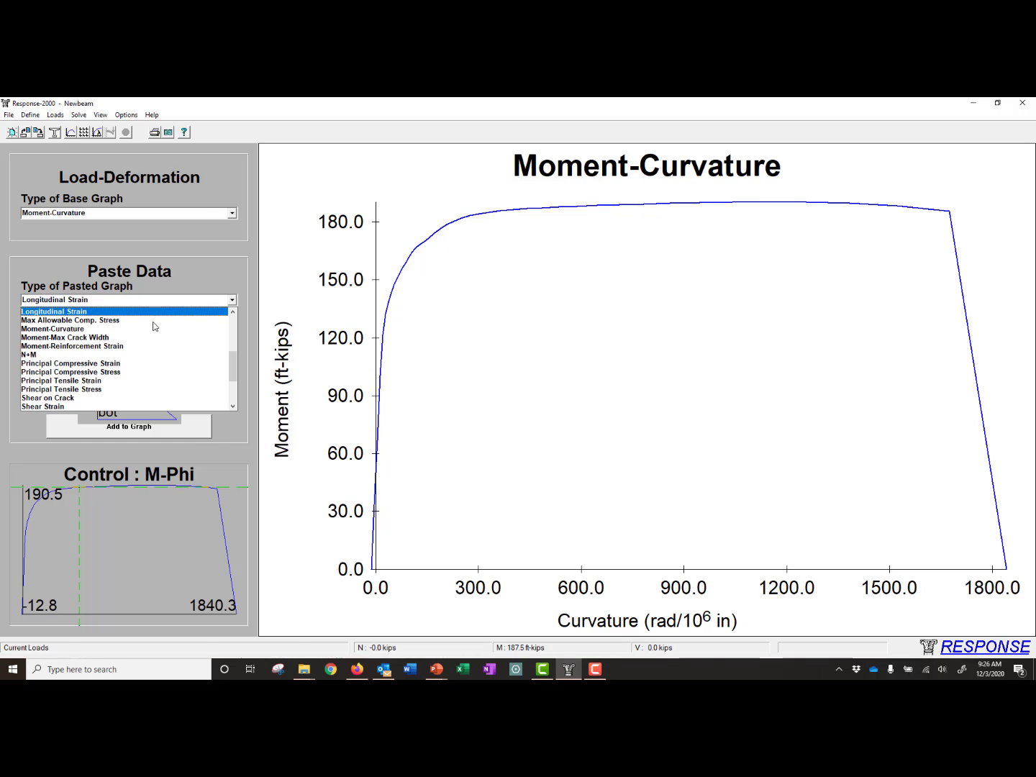
left_click(166, 302)
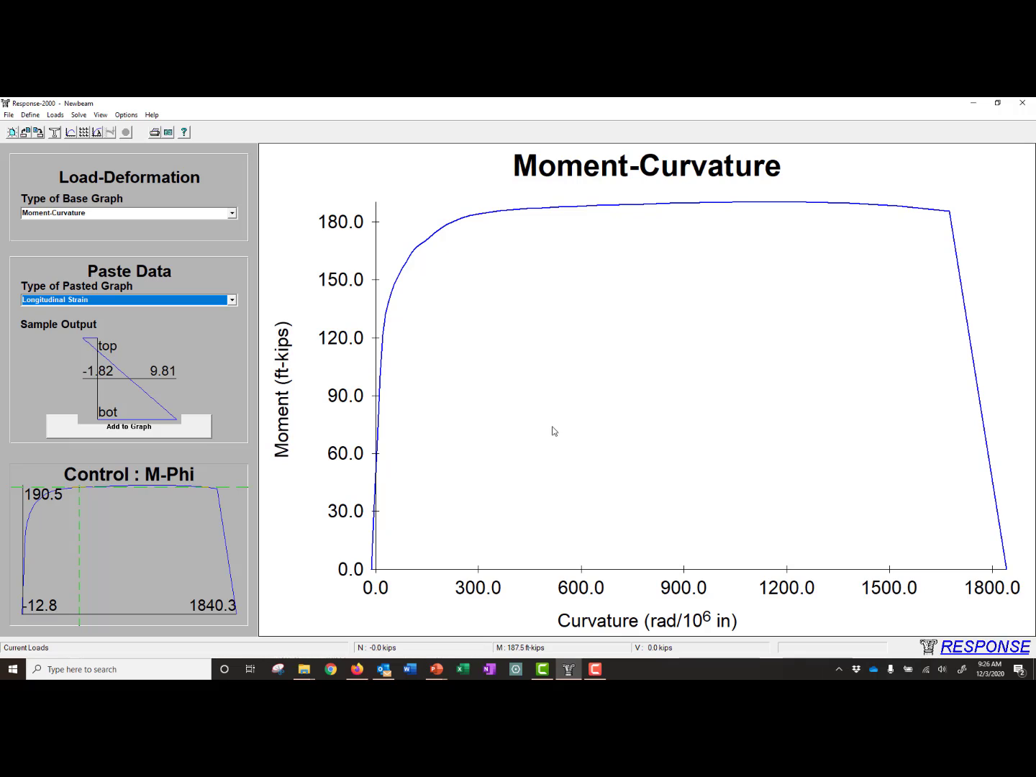
right_click(598, 323)
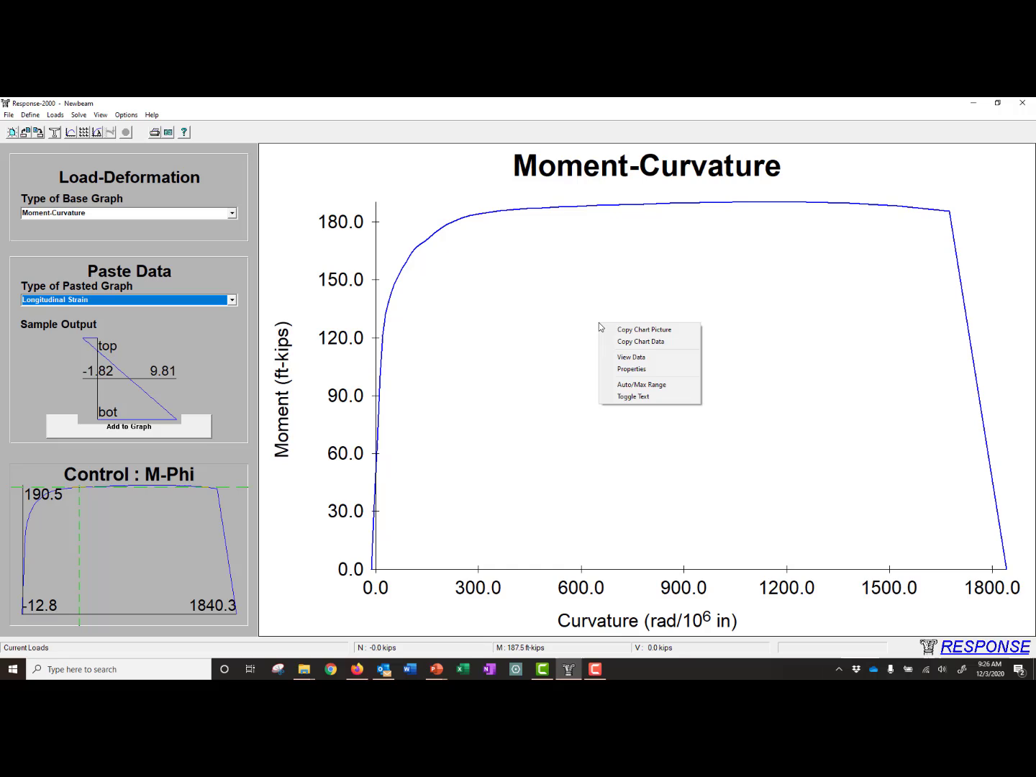
Copy the Moment-Curvature chart data and paste it into Excel at cell D5
left_click(659, 343)
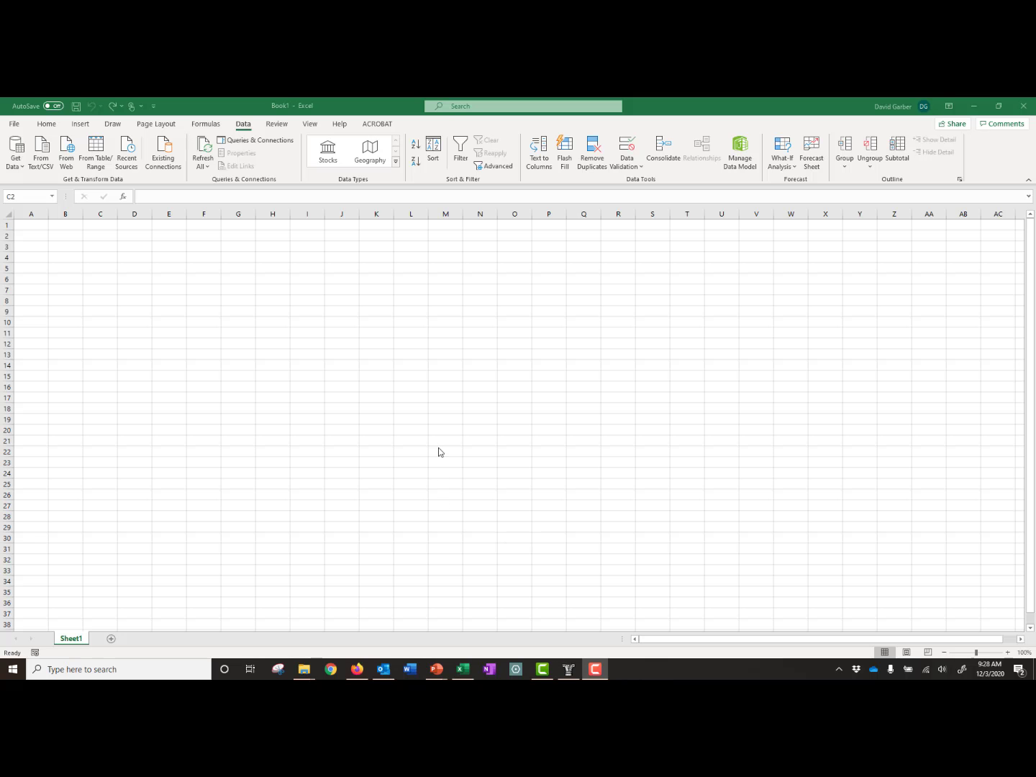
left_click(139, 280)
left_click(139, 267)
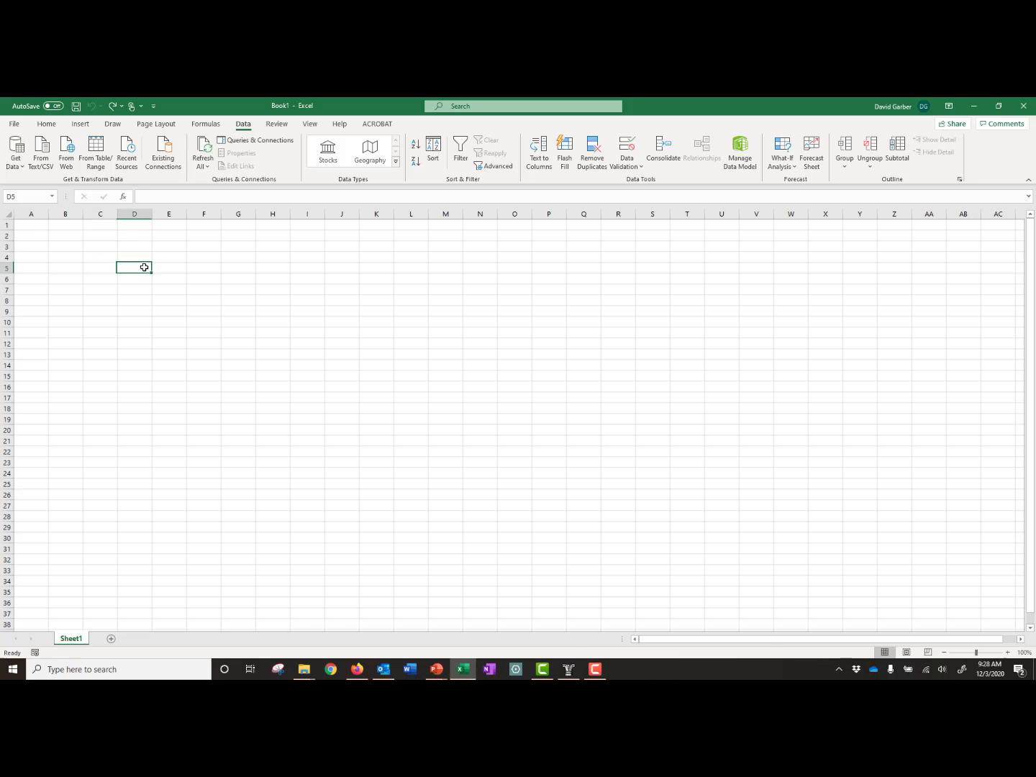
key("ctrl+v")
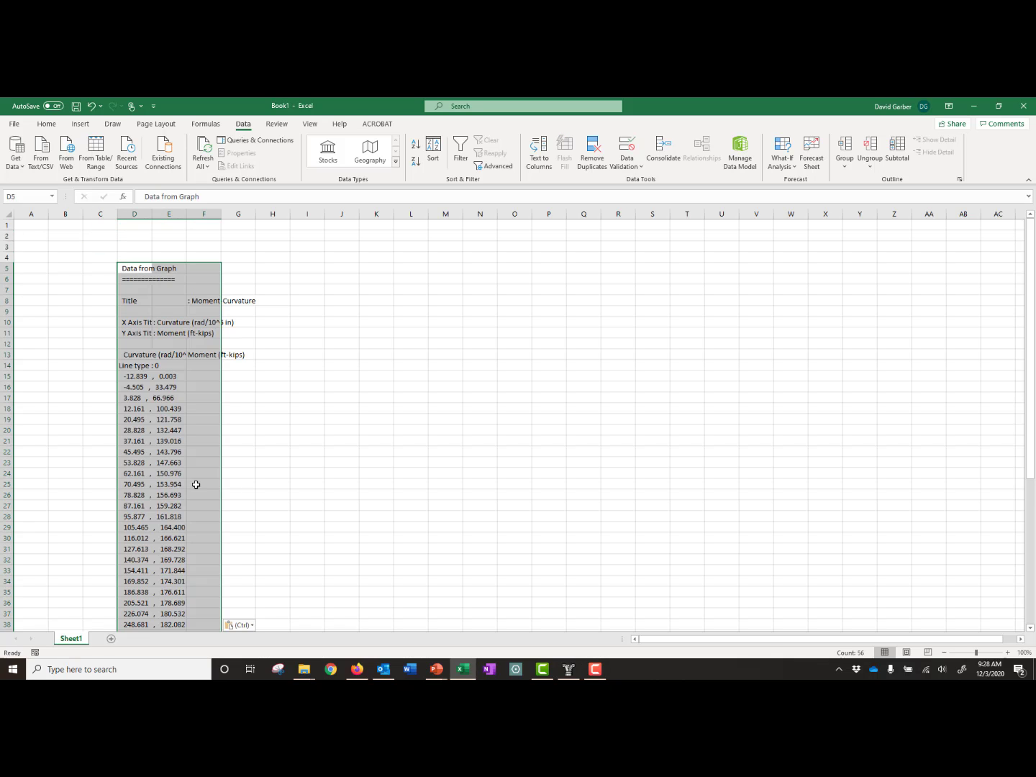
Check the '-12.839 , 0.003' pair in D15, then select the pairs D15:D59
left_click(127, 376)
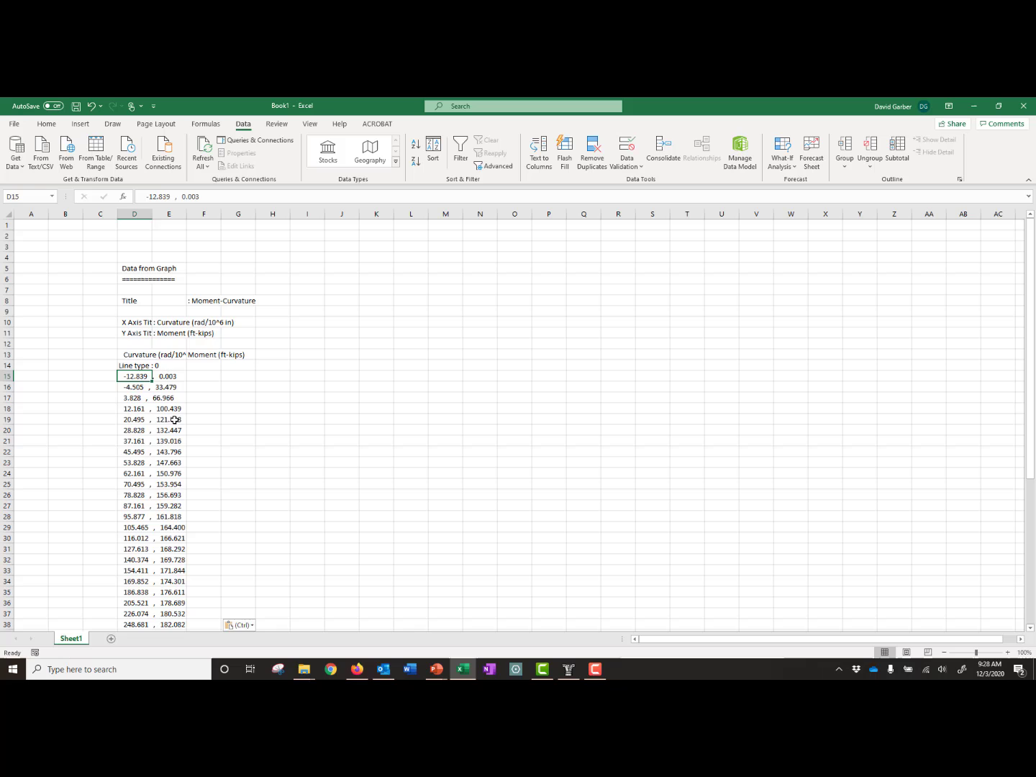
scroll(157, 418, "down", 5)
scroll(133, 382, "up", 5)
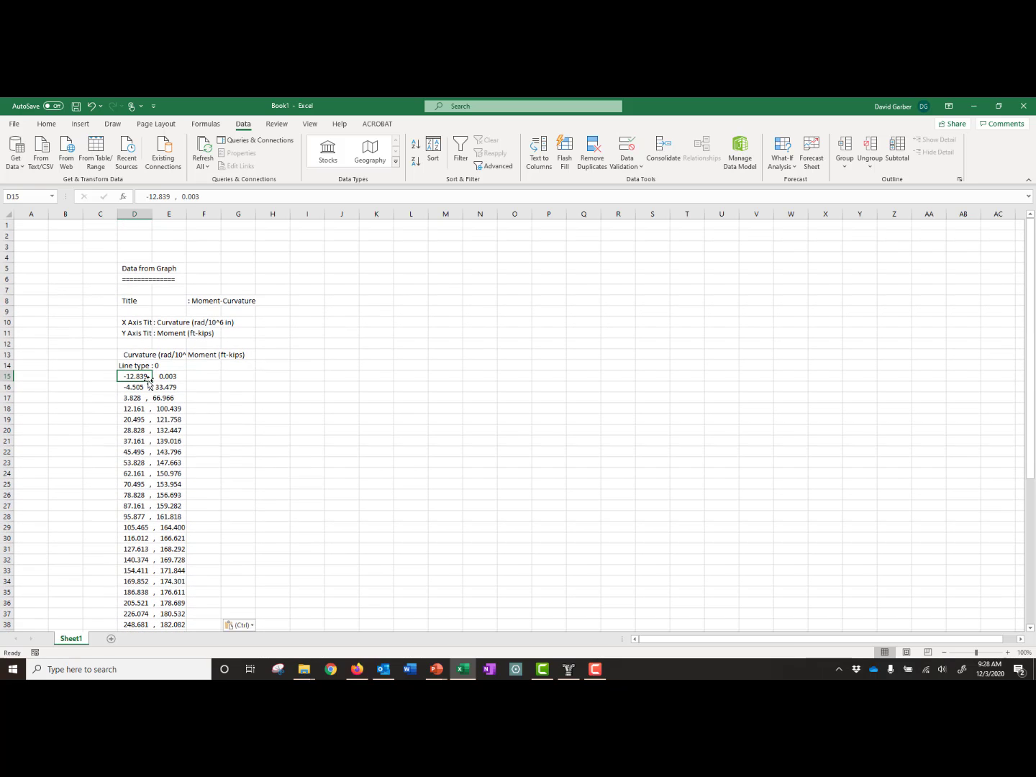
left_click(150, 195)
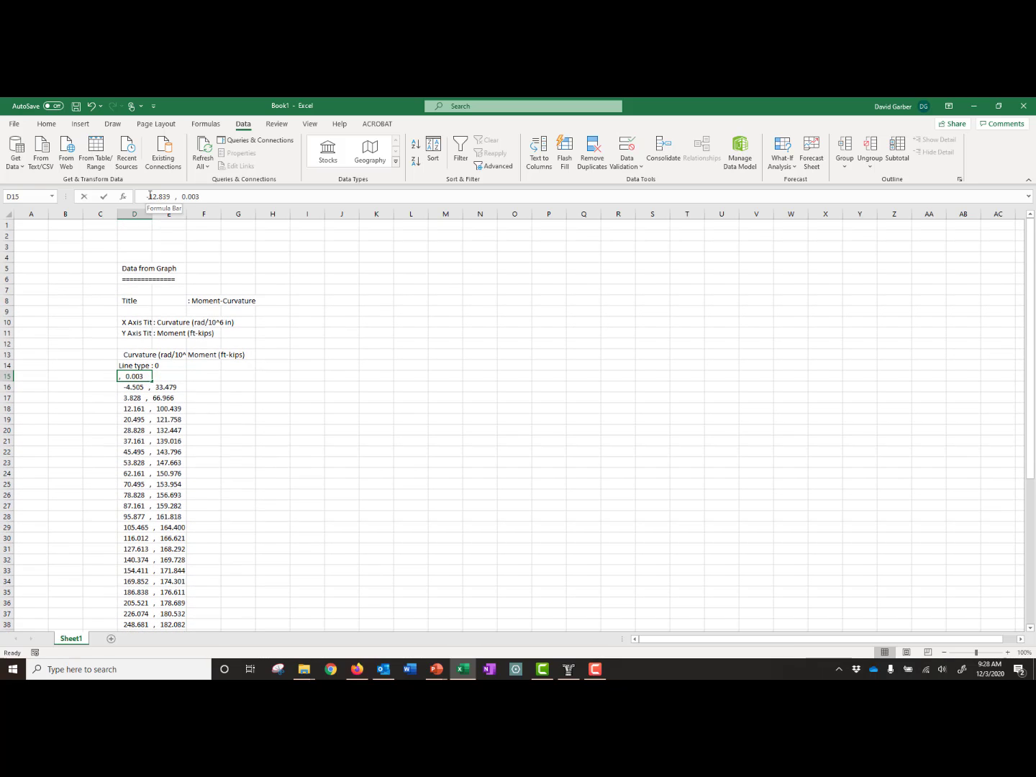
left_click_drag(147, 196, 170, 196)
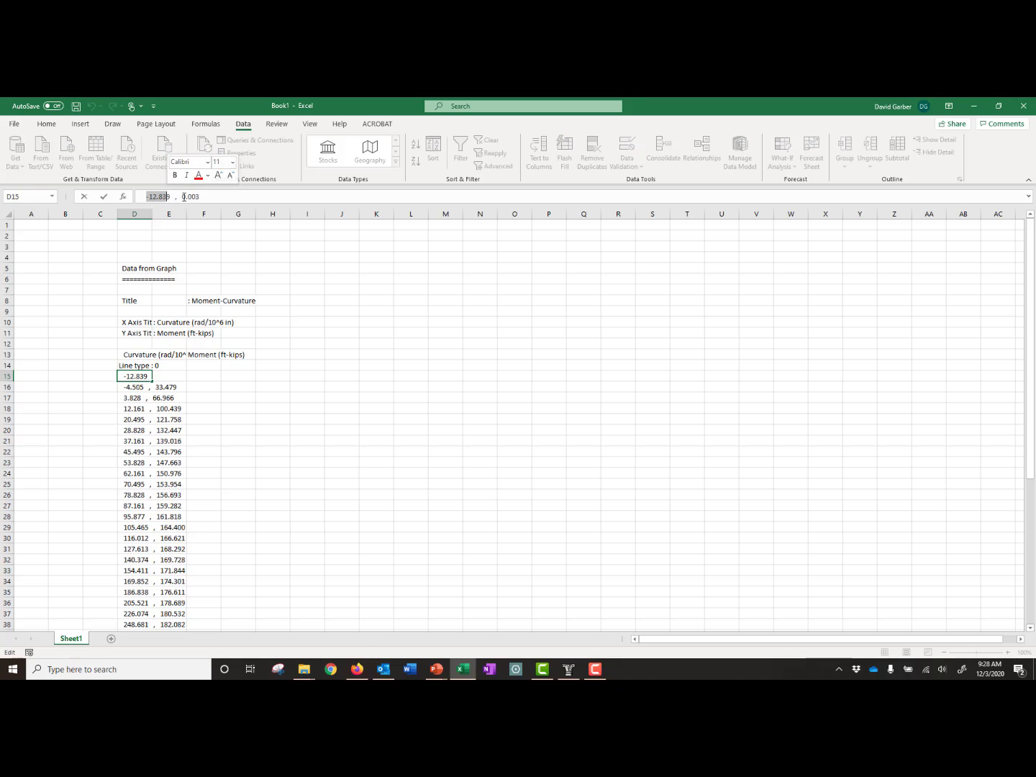
double_click(184, 196)
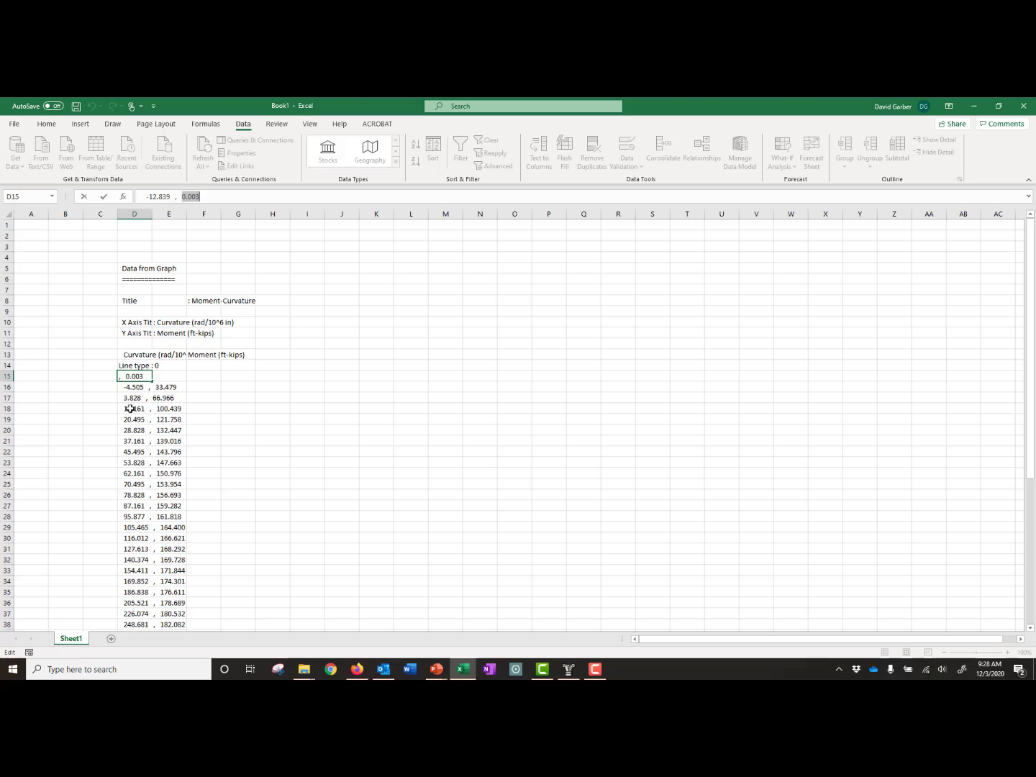
key("Escape")
key("ctrl+v")
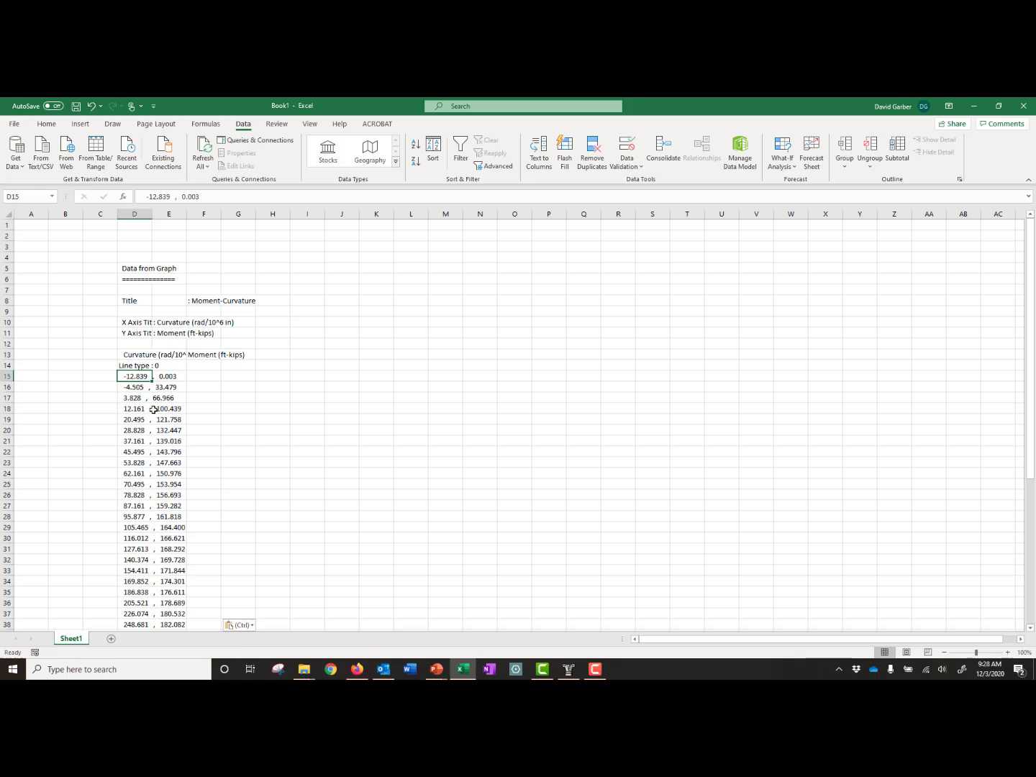
key("ctrl+shift+Down")
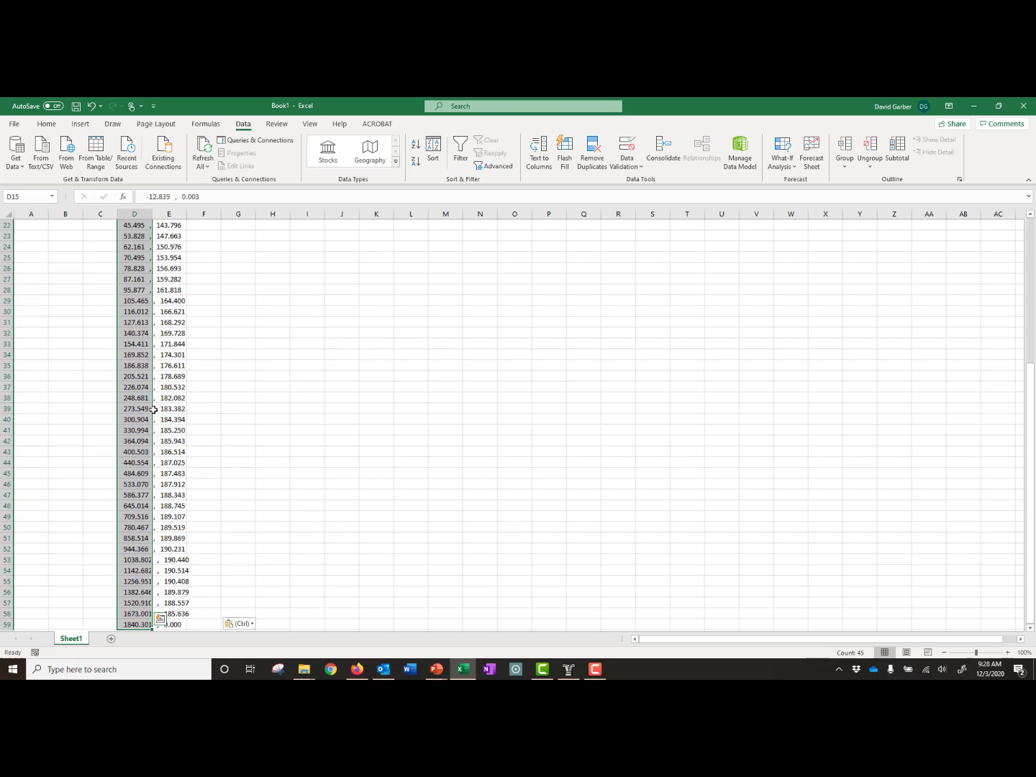
scroll(157, 409, "up", 7)
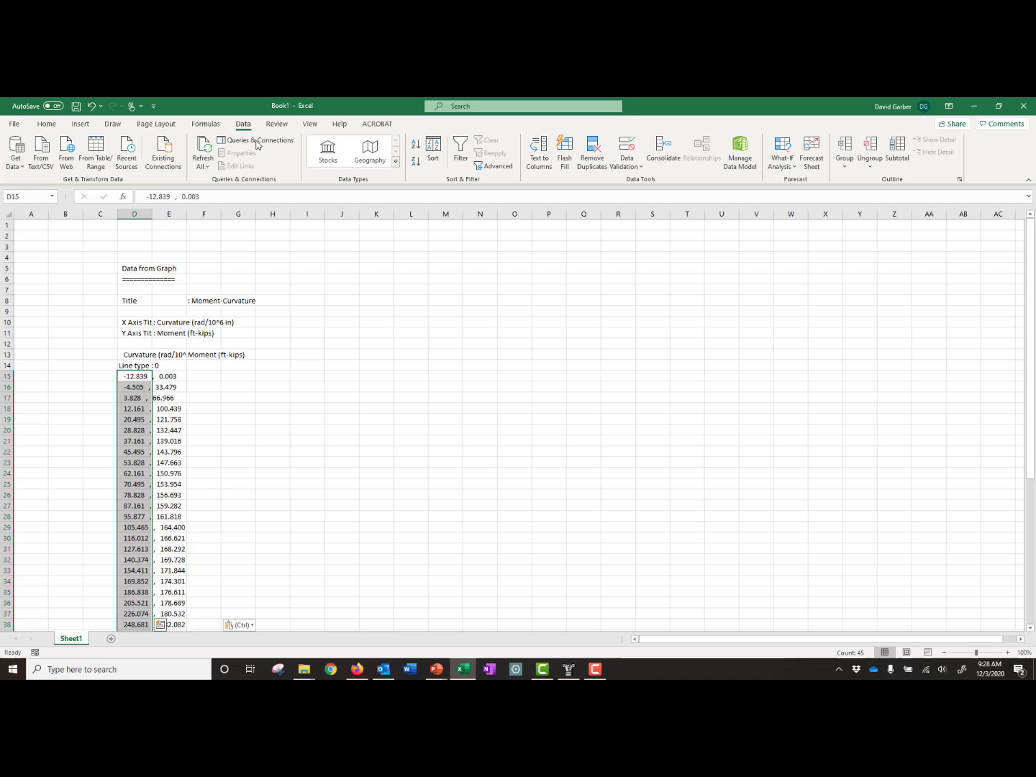
Run Text to Columns as Delimited, splitting on Comma instead of Tab, into columns D and E
left_click(541, 153)
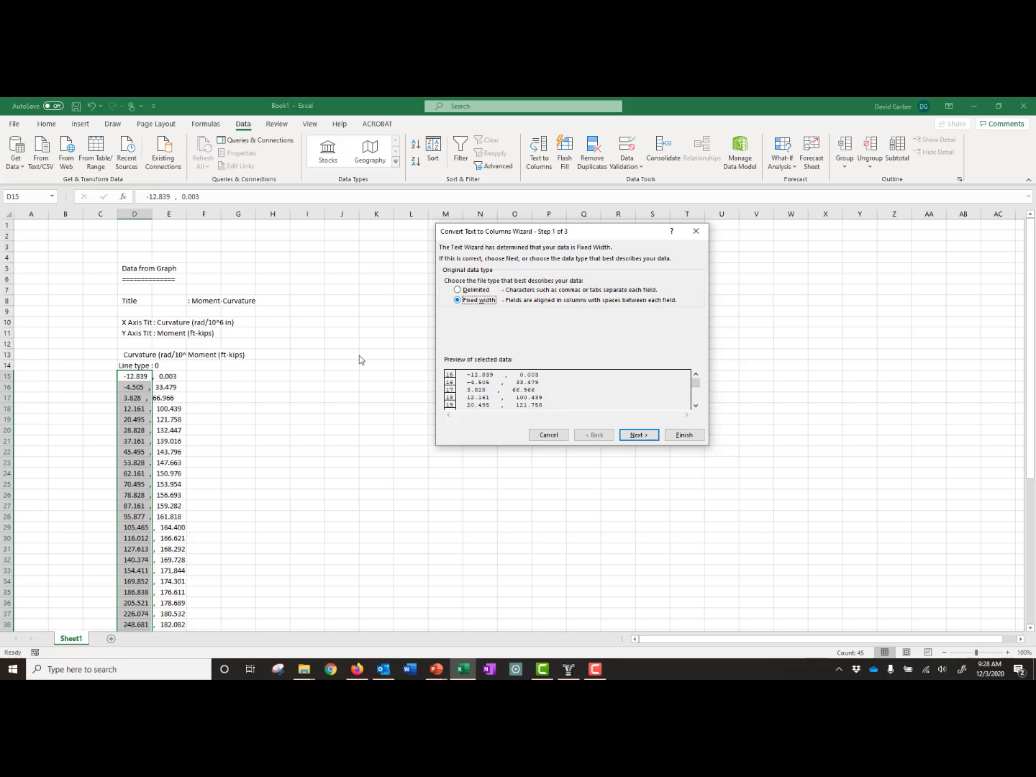
left_click(476, 290)
left_click(638, 435)
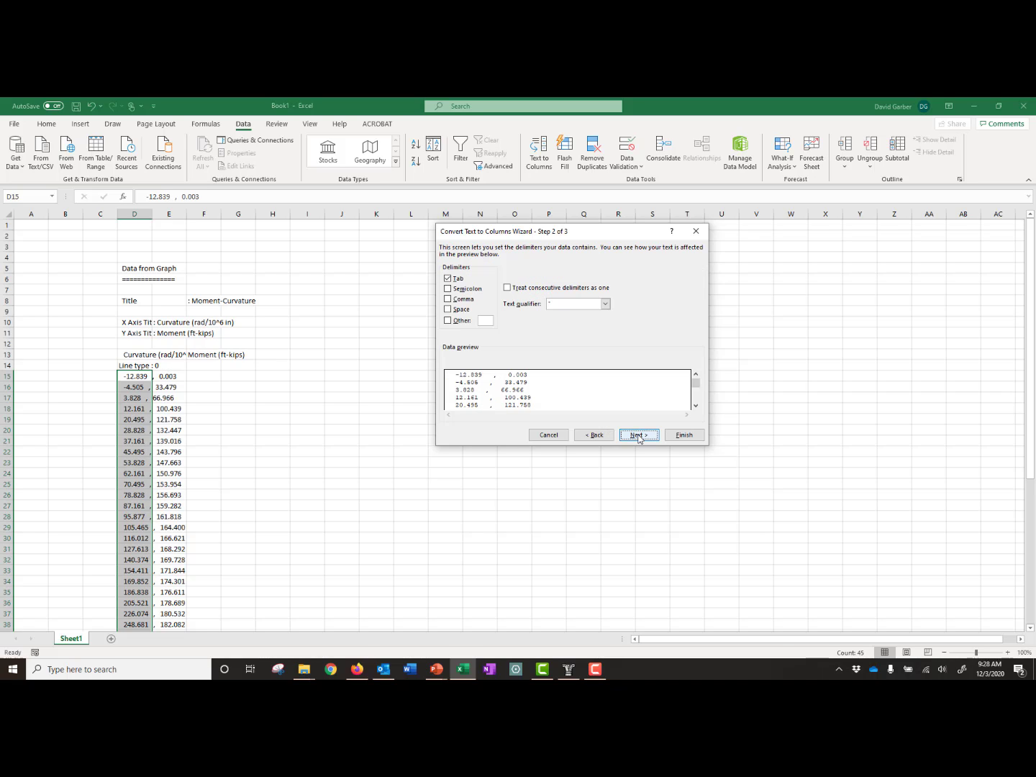
left_click(447, 279)
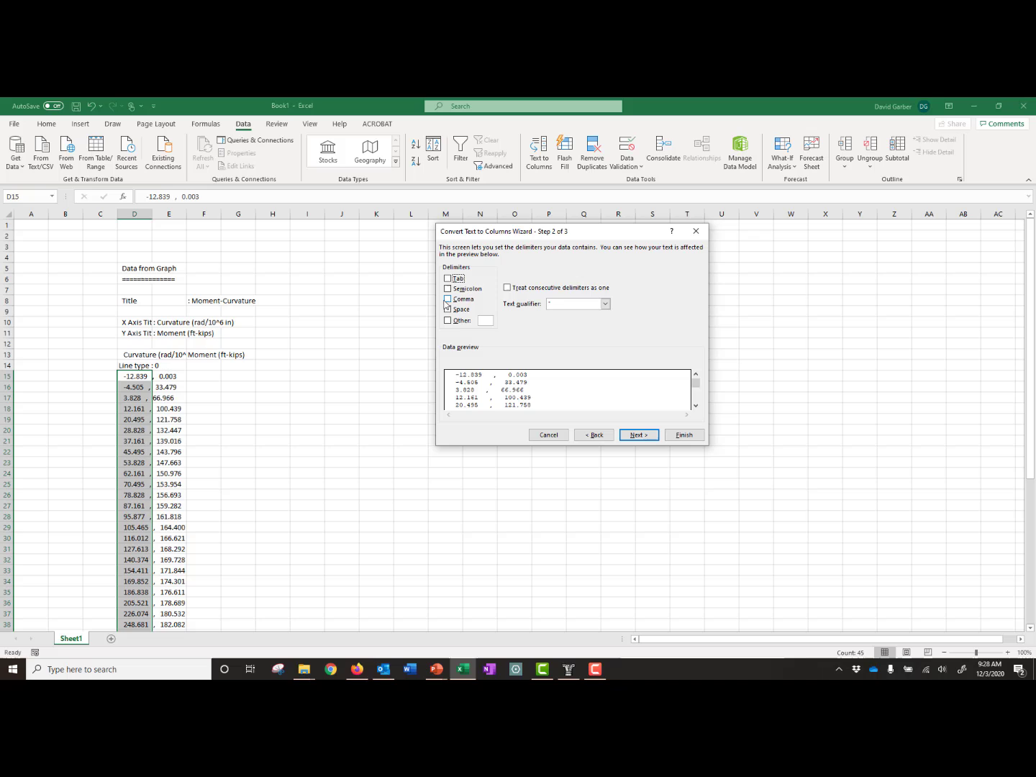
left_click(449, 300)
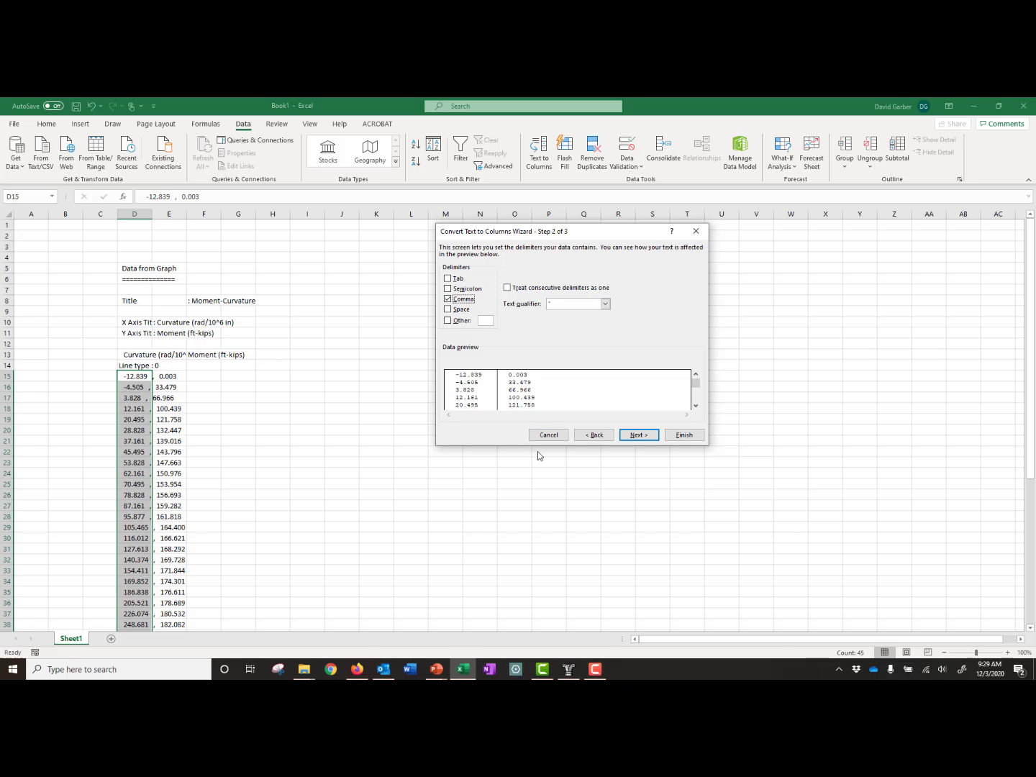
left_click(640, 435)
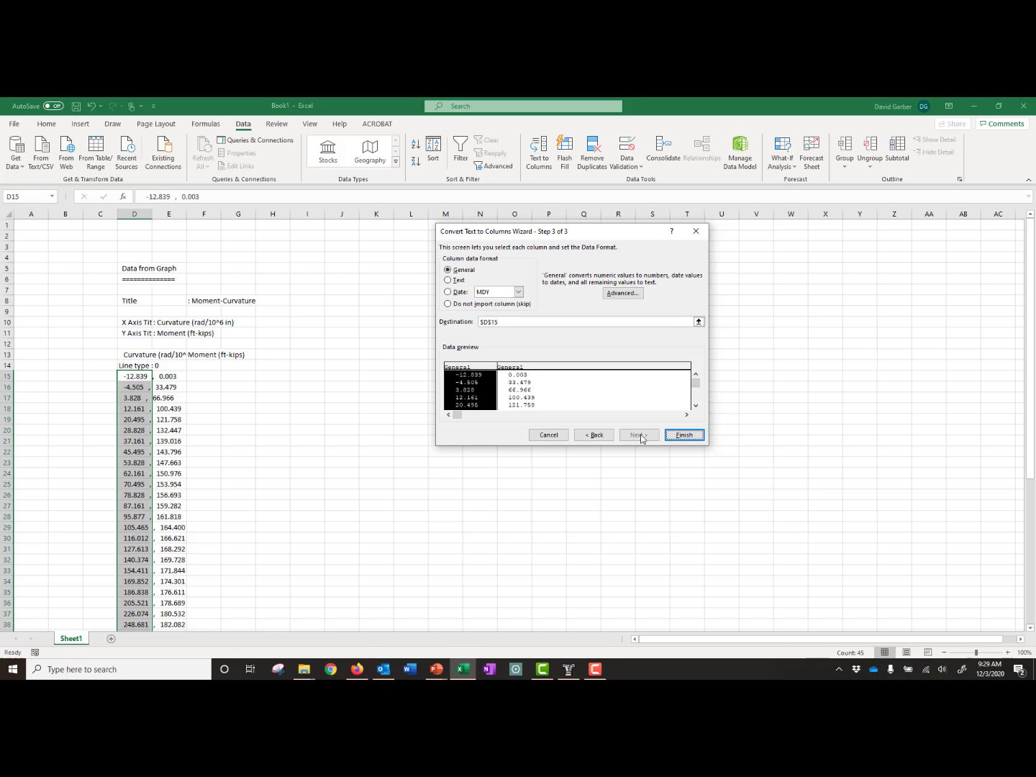
left_click(684, 435)
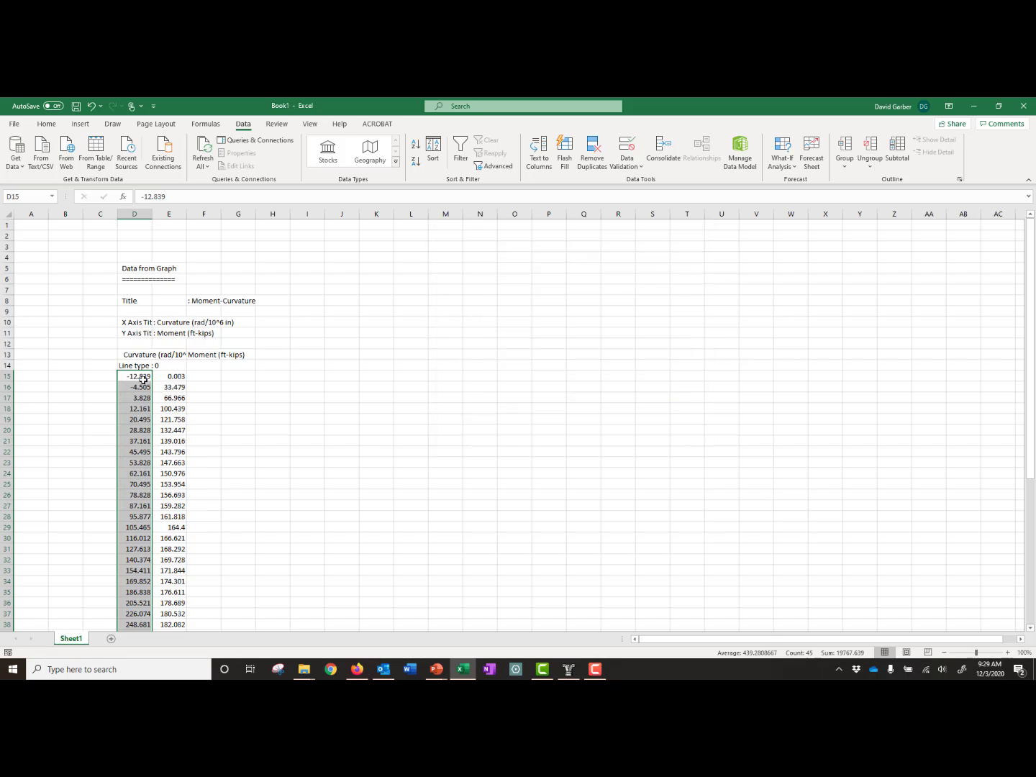
scroll(146, 425, "down", 13)
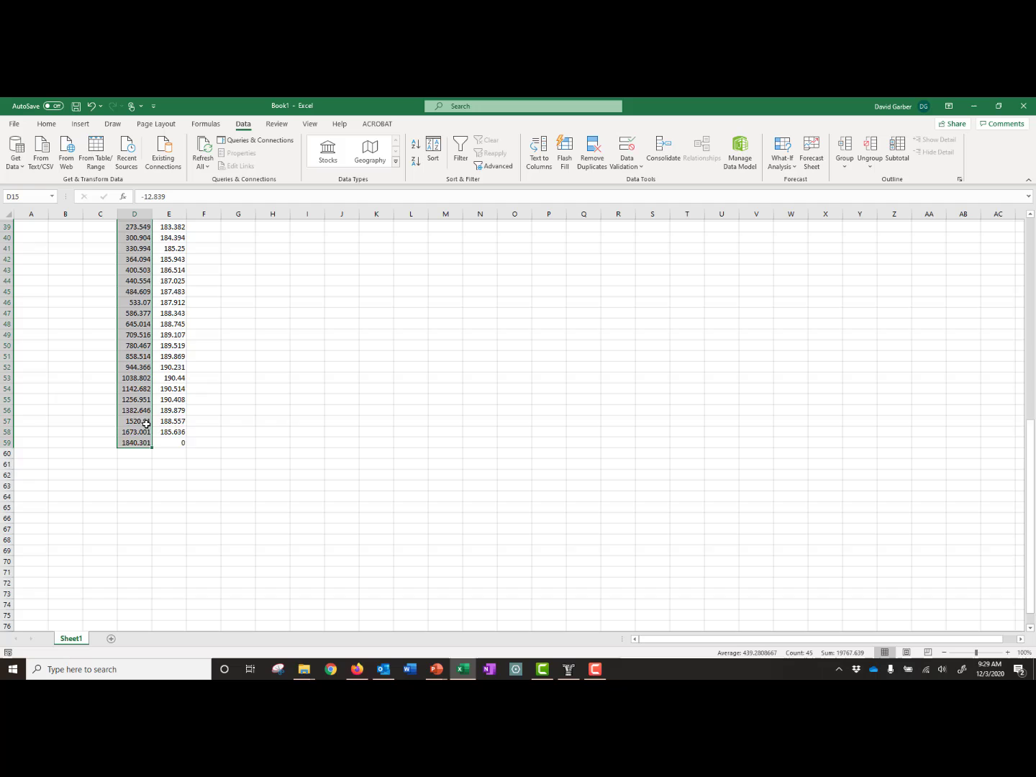
scroll(146, 425, "up", 8)
scroll(144, 424, "up", 5)
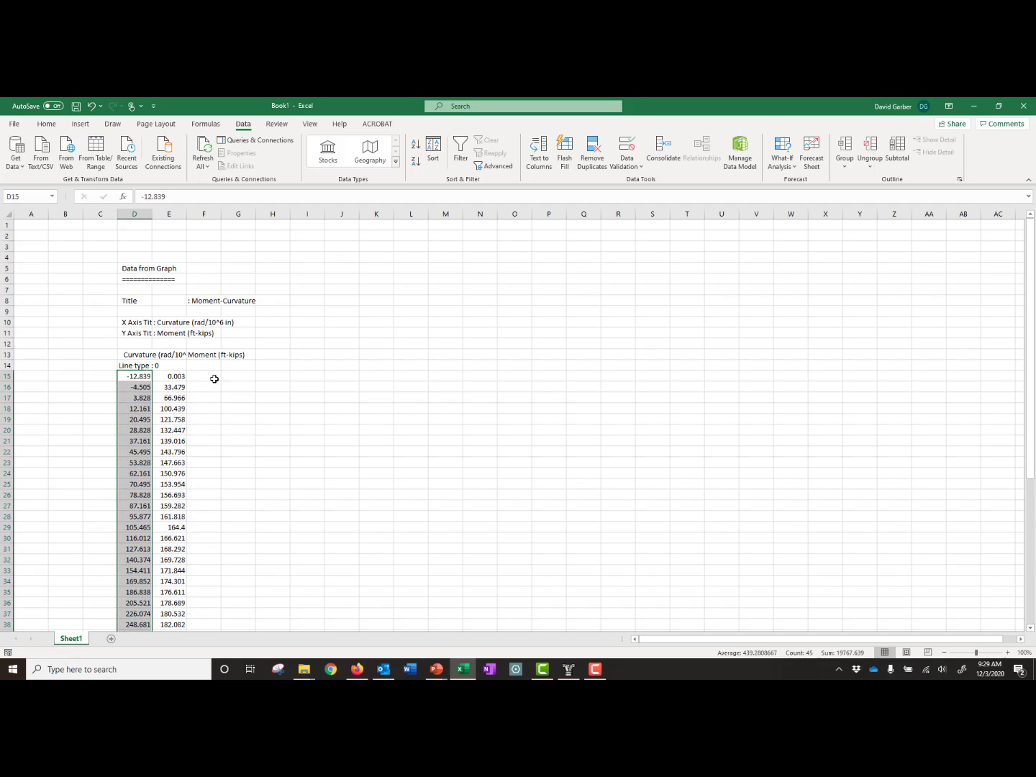
left_click(212, 377)
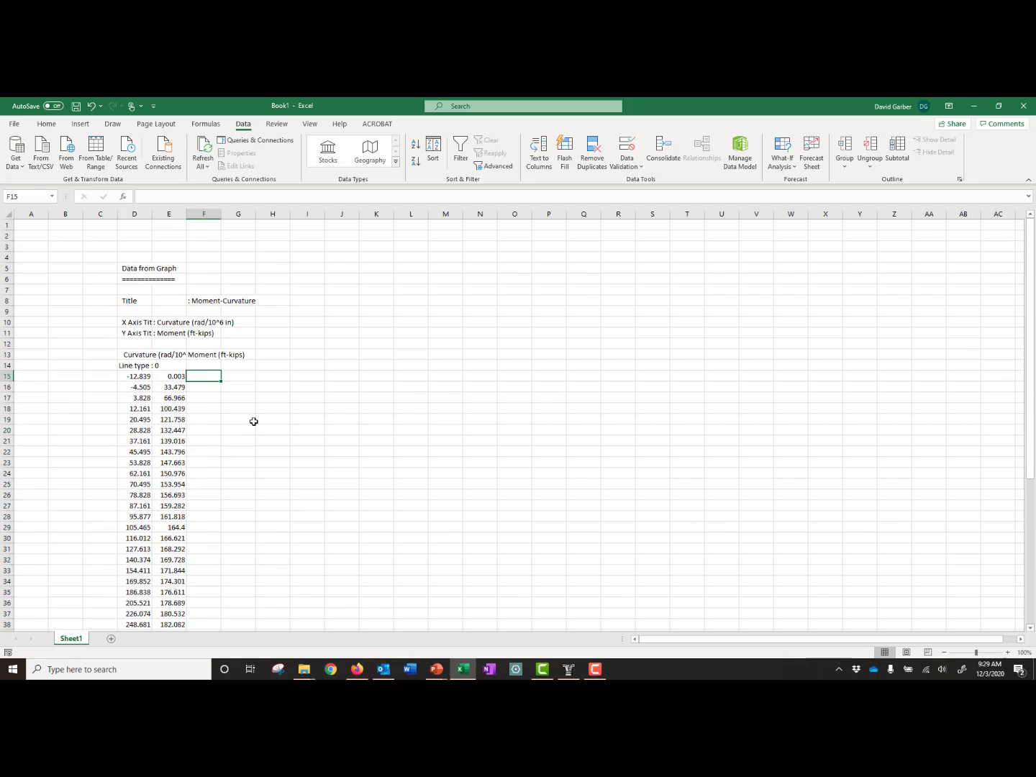
left_click(140, 357)
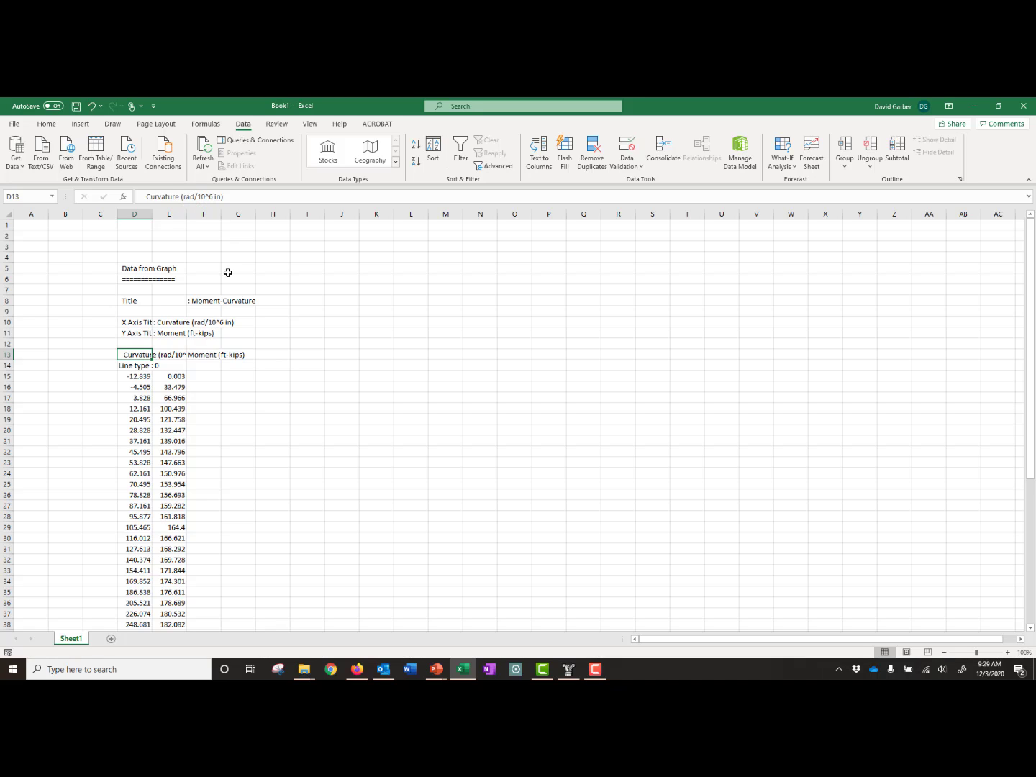
left_click(176, 355)
left_click(202, 354)
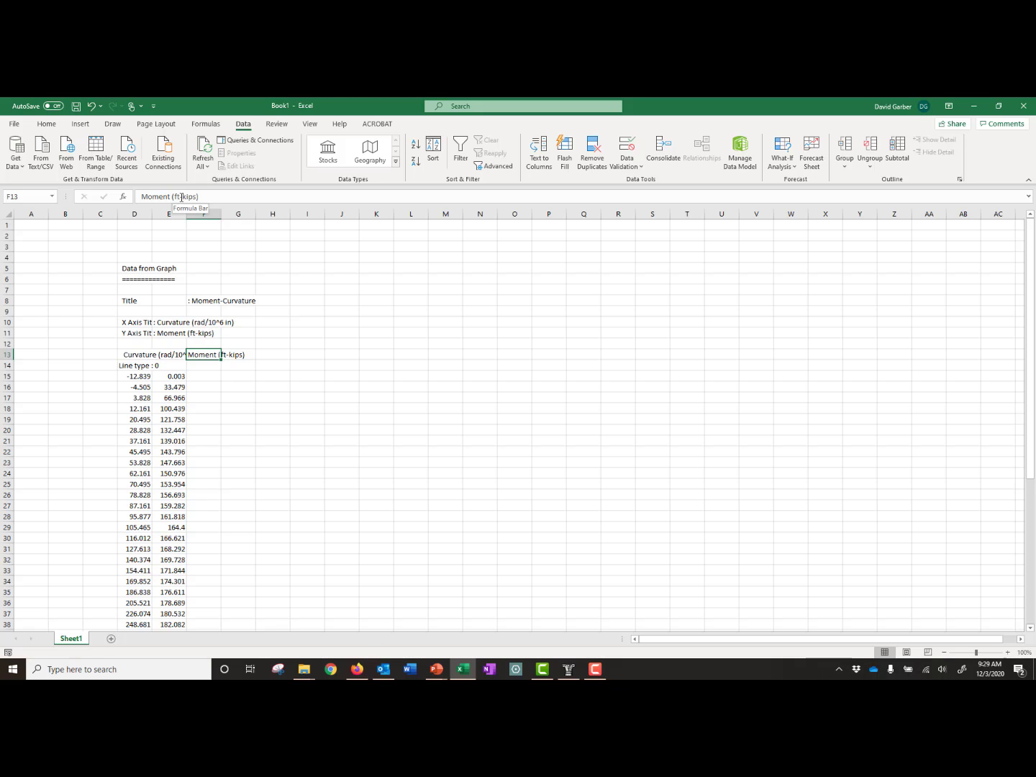
left_click(305, 364)
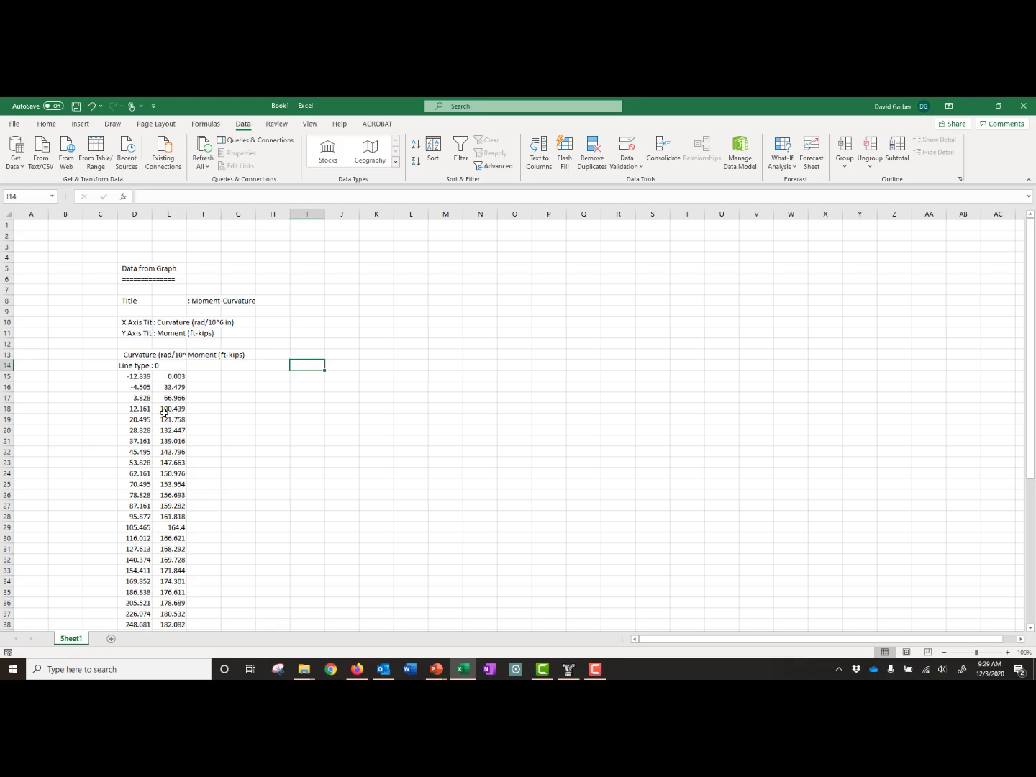
Insert a Scatter with Straight Lines and Markers chart and add a new data series
left_click(81, 126)
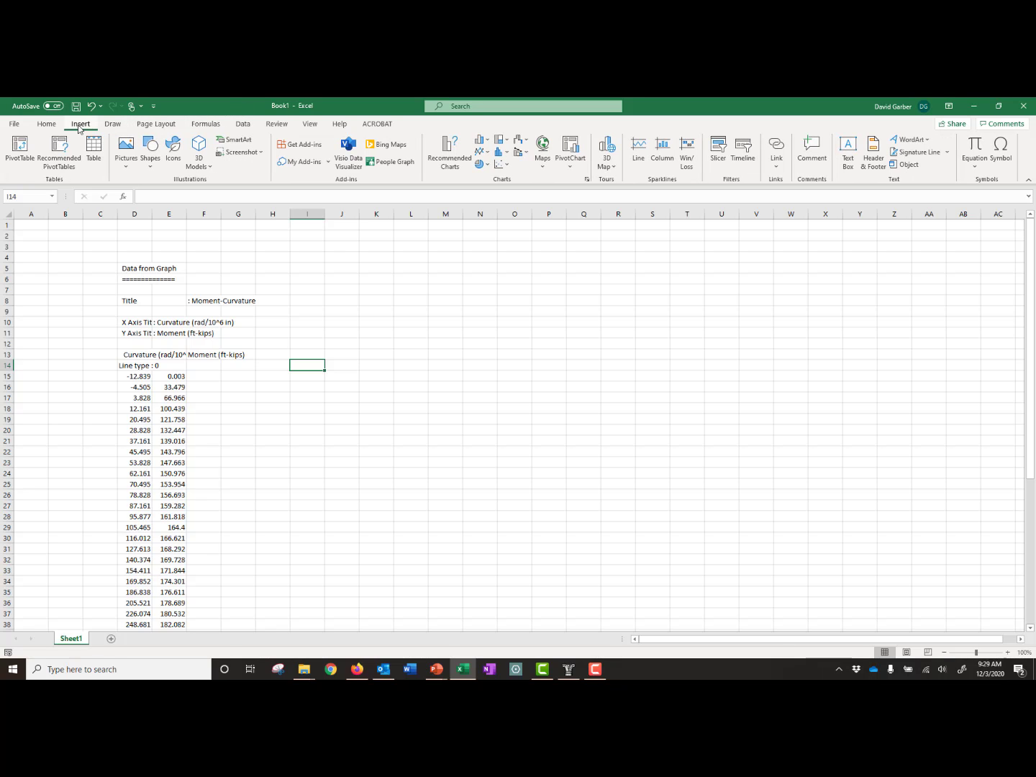
left_click(500, 164)
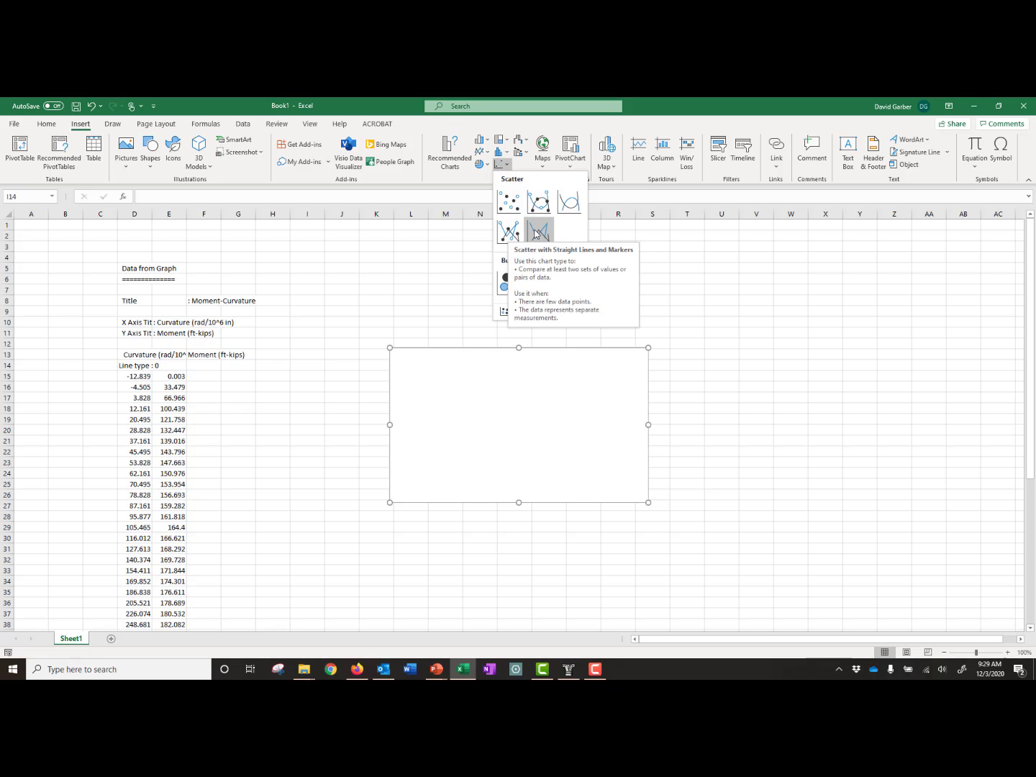
left_click(508, 231)
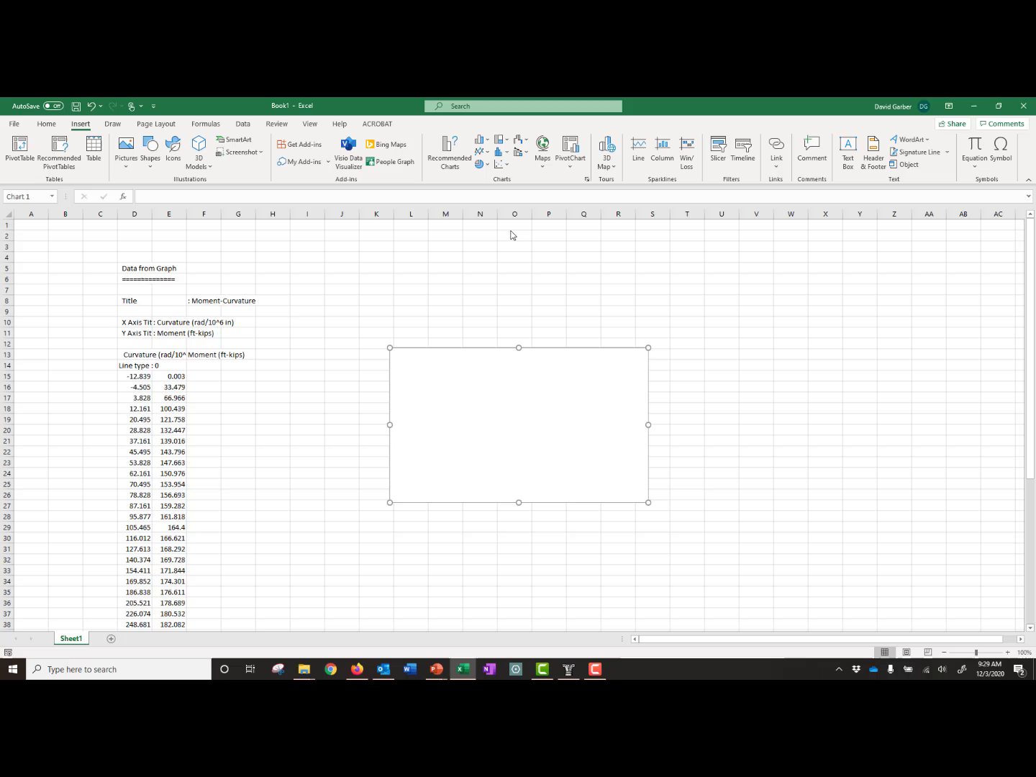
right_click(506, 410)
left_click(554, 240)
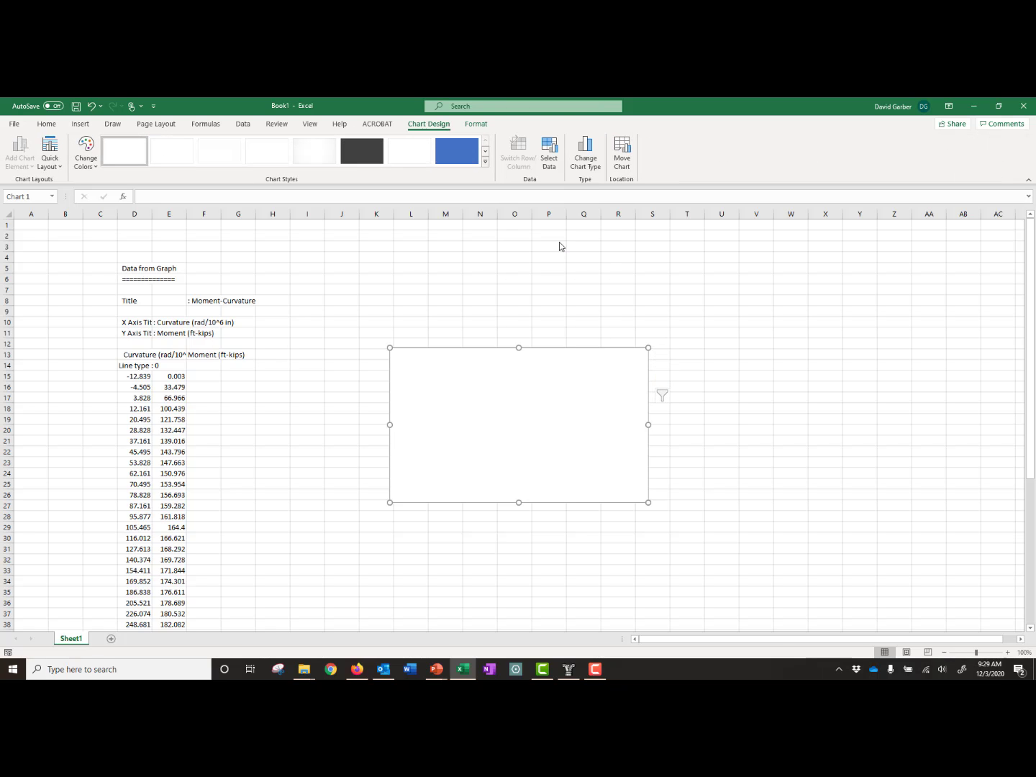
left_click(441, 348)
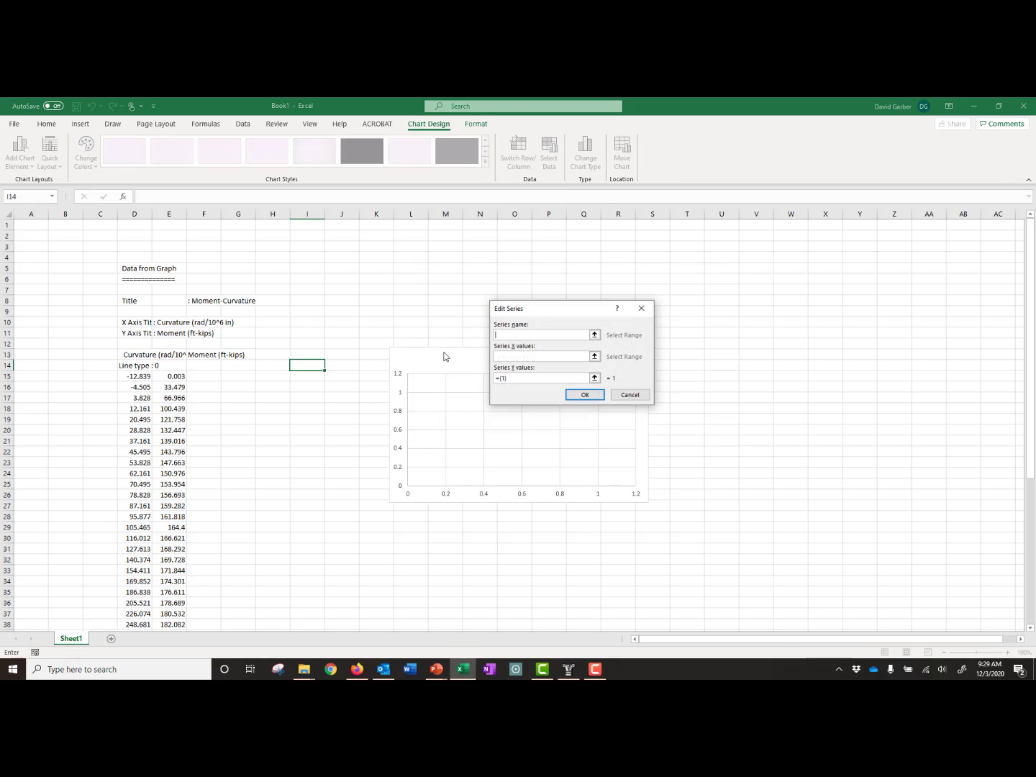
Set the series X values to D15:D59 and Y values to E15:E59
left_click(594, 356)
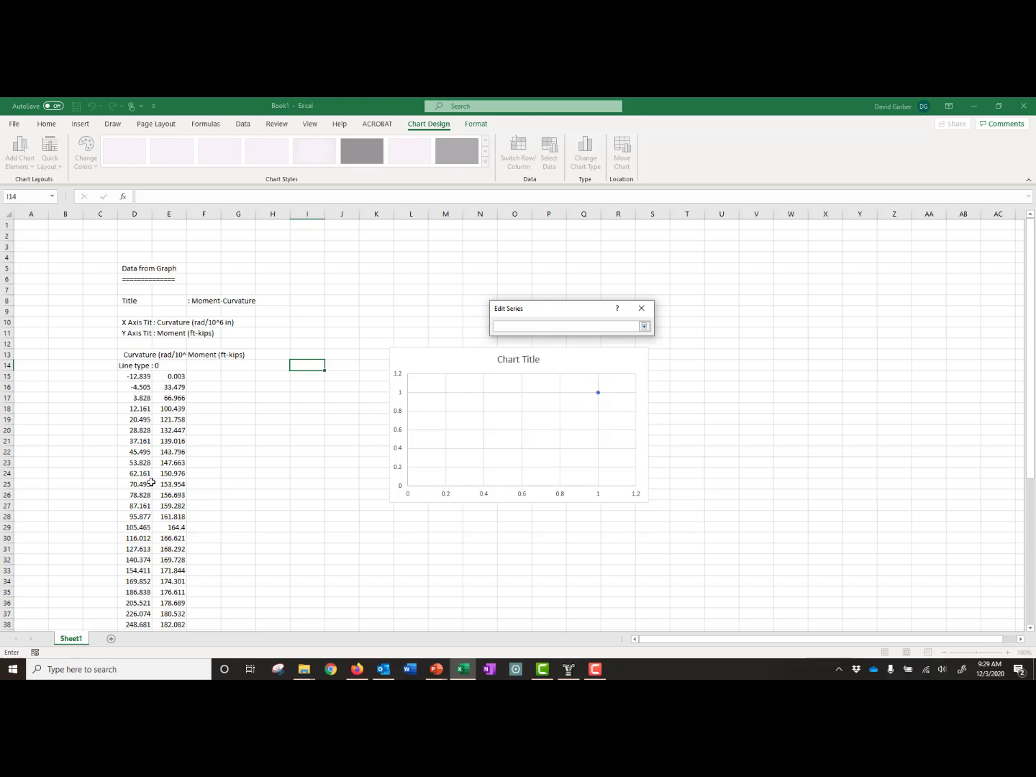
left_click(132, 376)
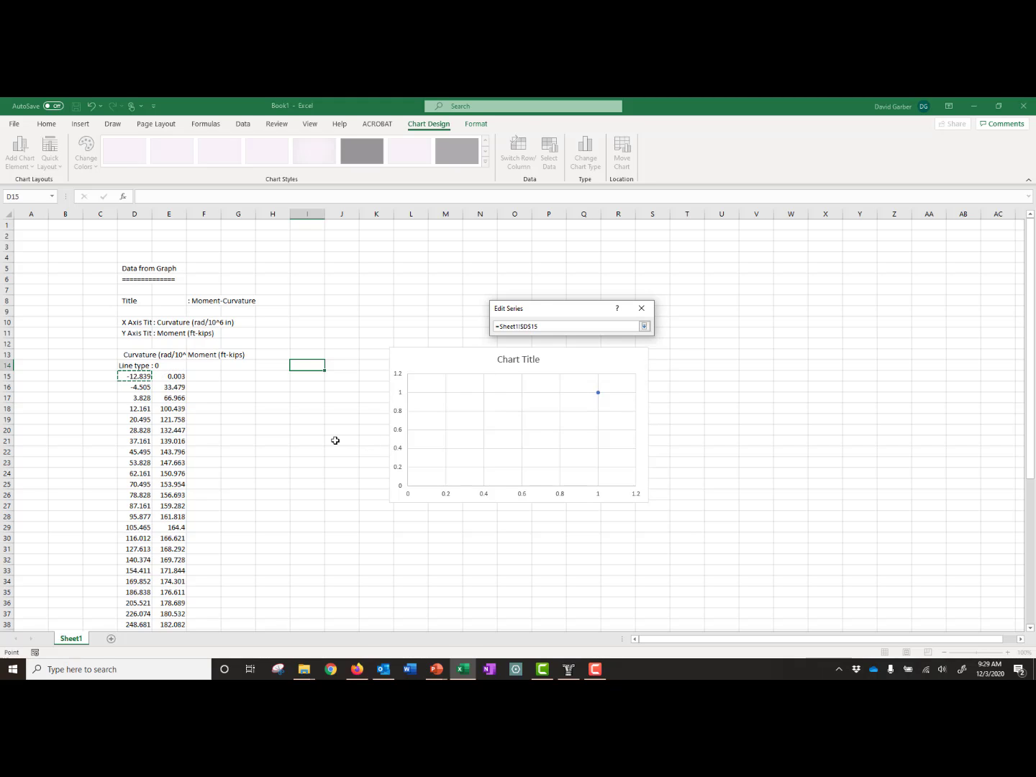
key("ctrl+shift+Down")
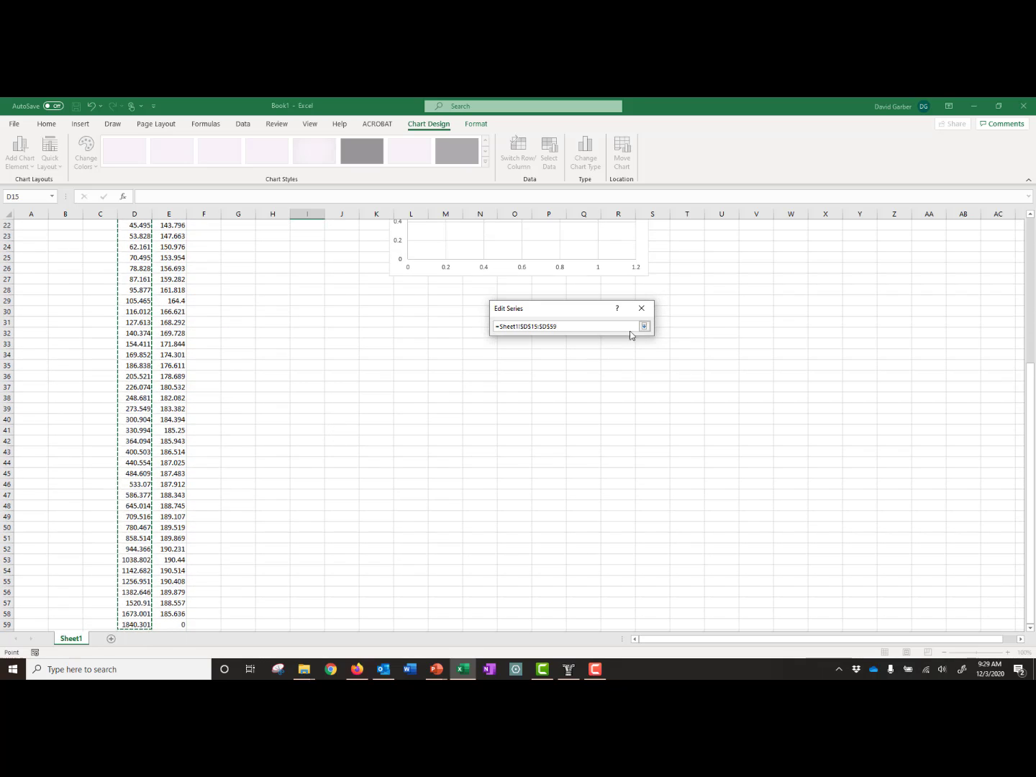
left_click(643, 326)
left_click(594, 378)
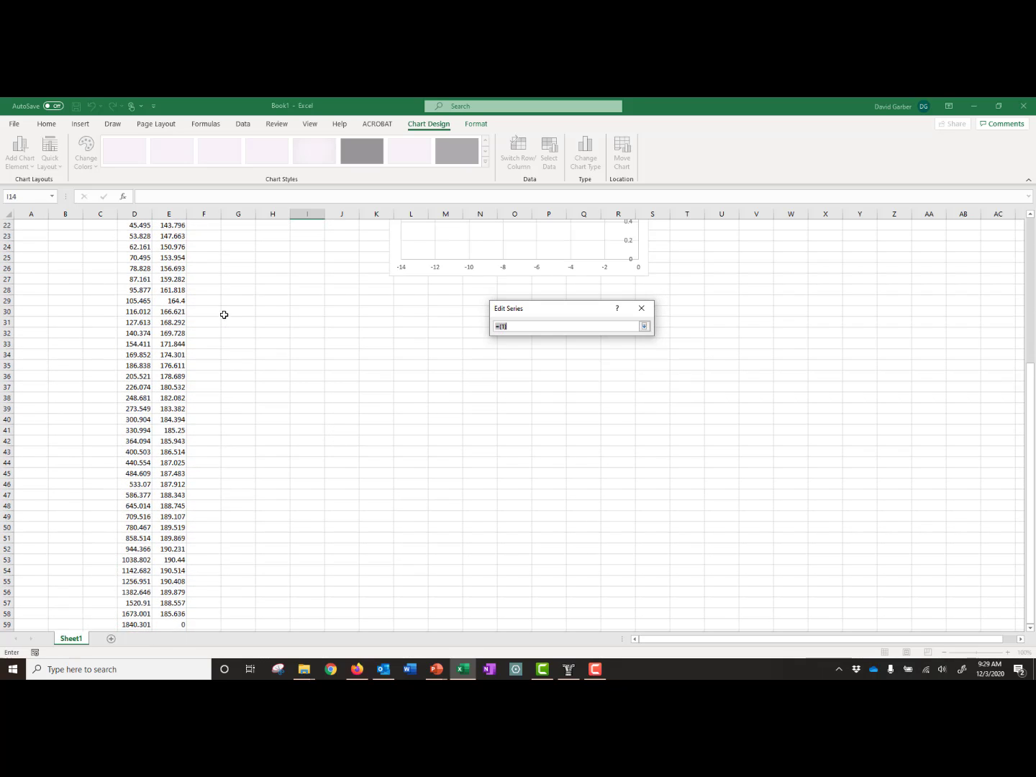
scroll(222, 314, "up", 5)
left_click(170, 300)
key("ctrl+shift+Down")
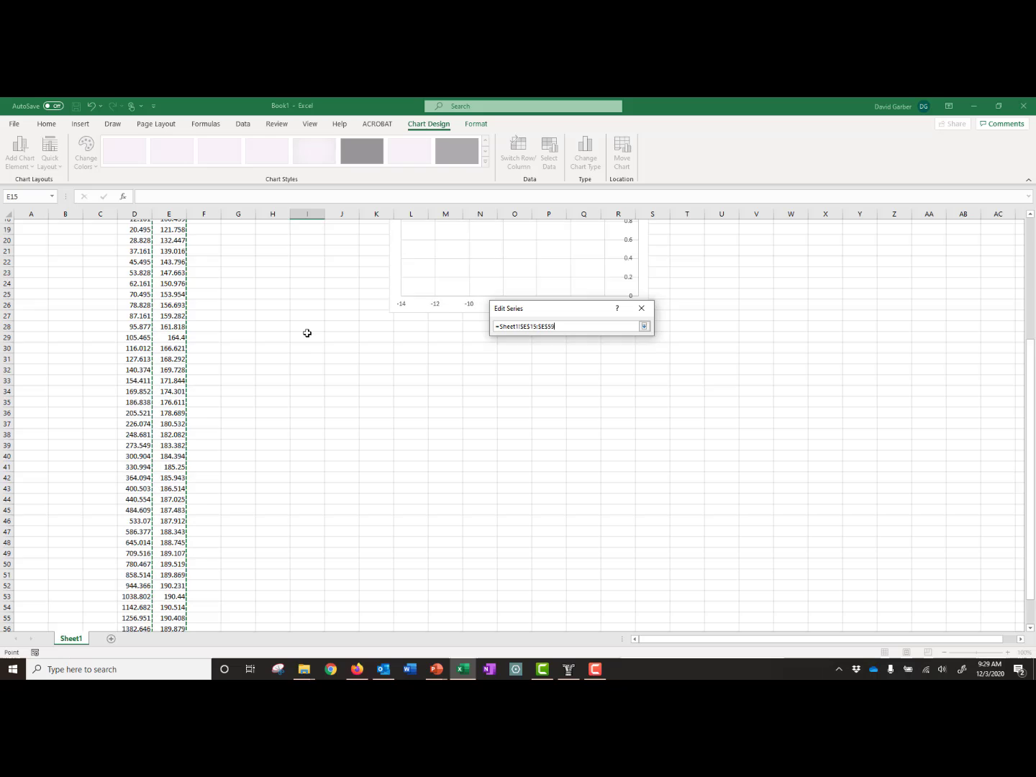
key("Return")
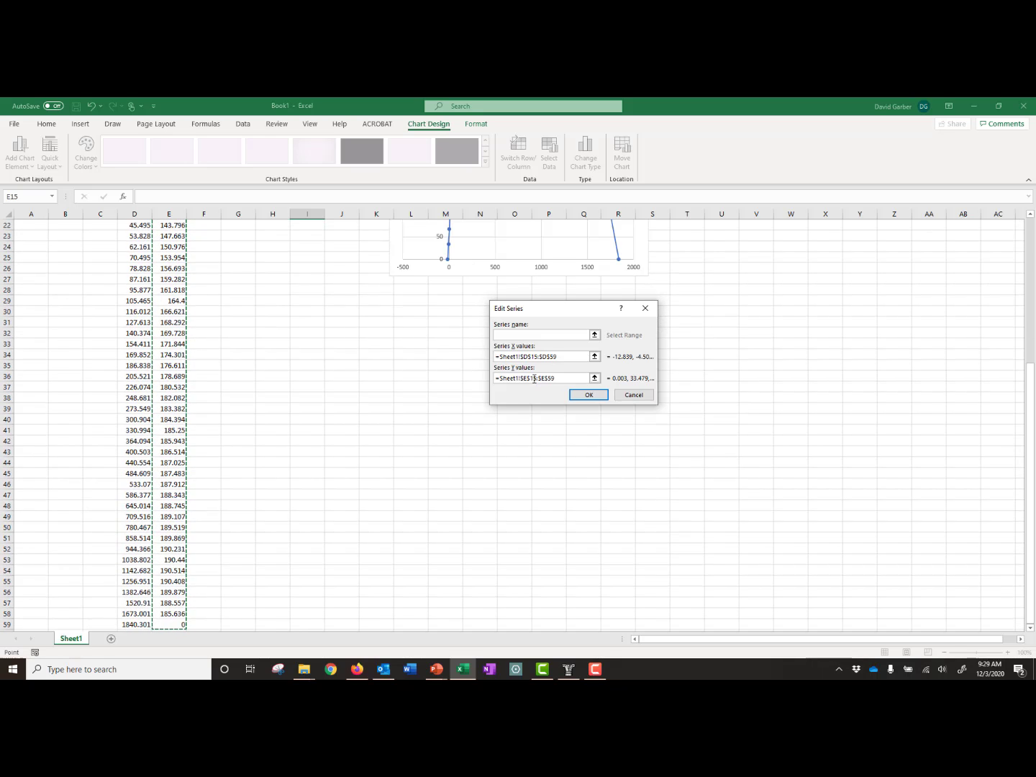
Confirm the series and enlarge the chart to show the curve peaking near 190
left_click(601, 397)
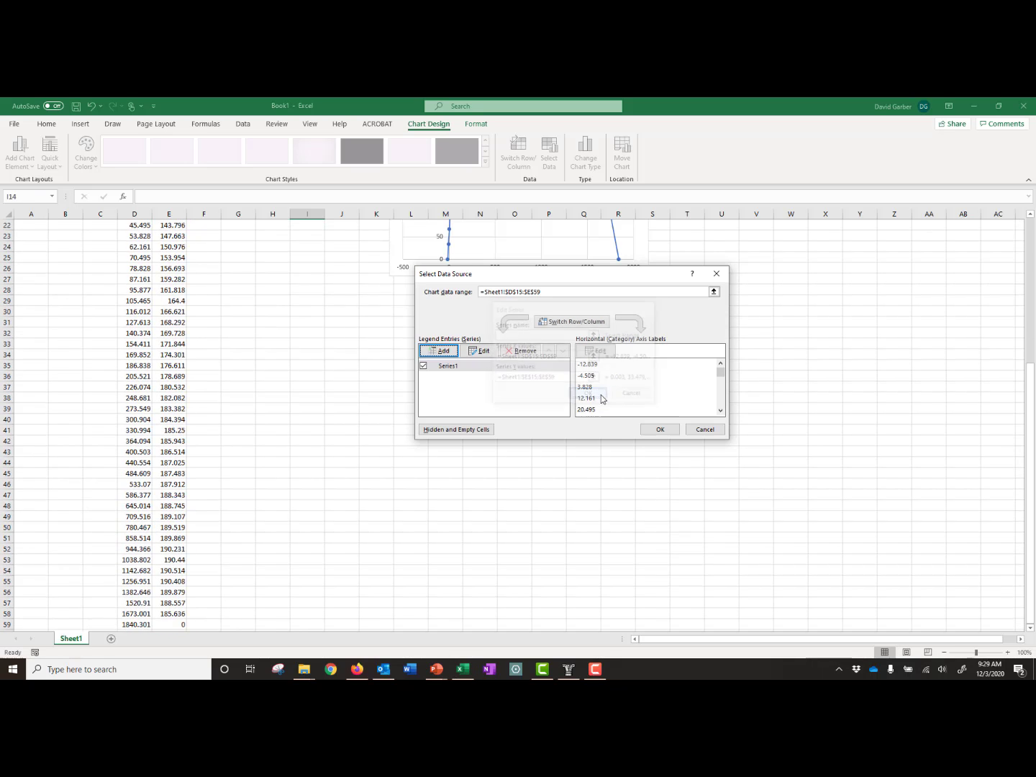
left_click(661, 429)
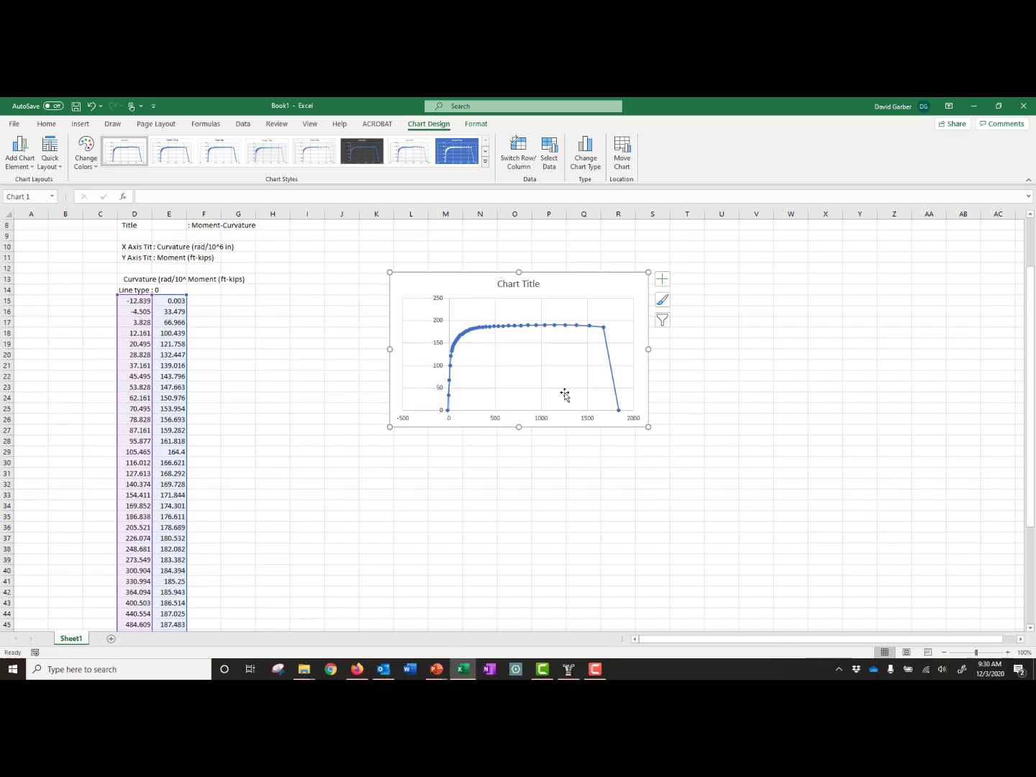
left_click_drag(648, 428, 699, 487)
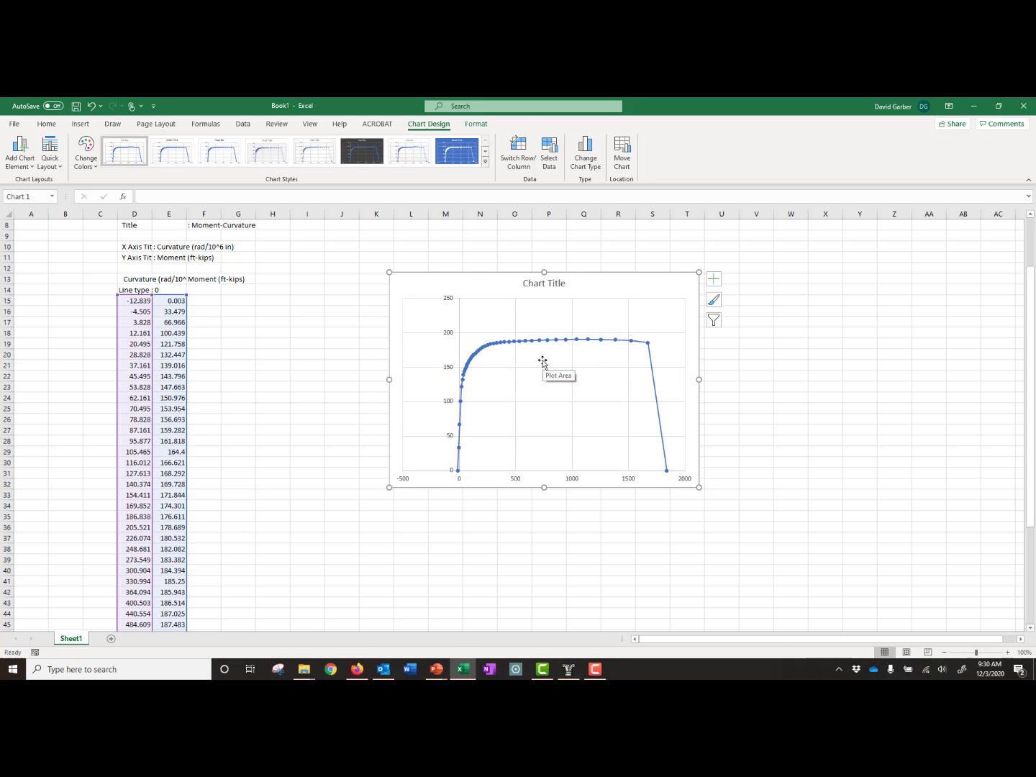